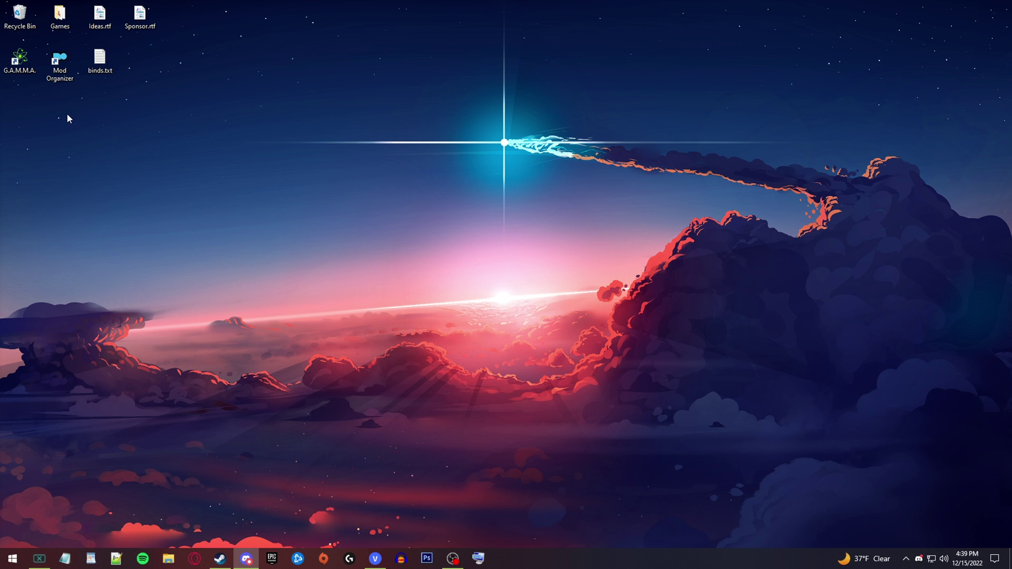
- Read the saved keybind notes in binds.txt in Notepad, then return to the desktop
{"action": "double_click", "coordinate": [99, 59]}
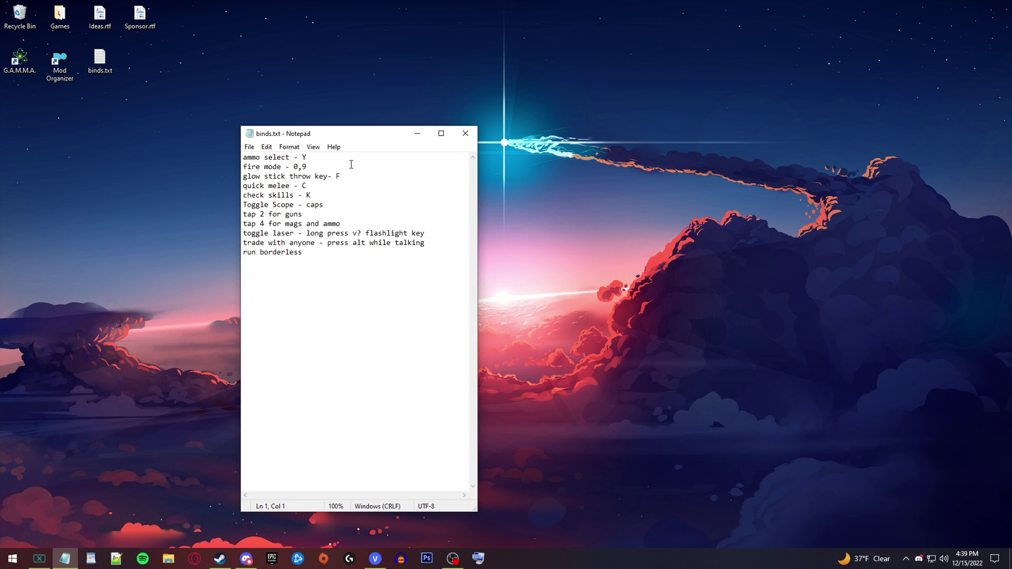
{"action": "left_click_drag", "start_coordinate": [322, 271], "coordinate": [276, 252]}
{"action": "left_click_drag", "start_coordinate": [351, 140], "coordinate": [0, 114]}
{"action": "key", "text": "alt+space"}
{"action": "key", "text": "Escape"}
{"action": "left_click", "coordinate": [118, 110]}
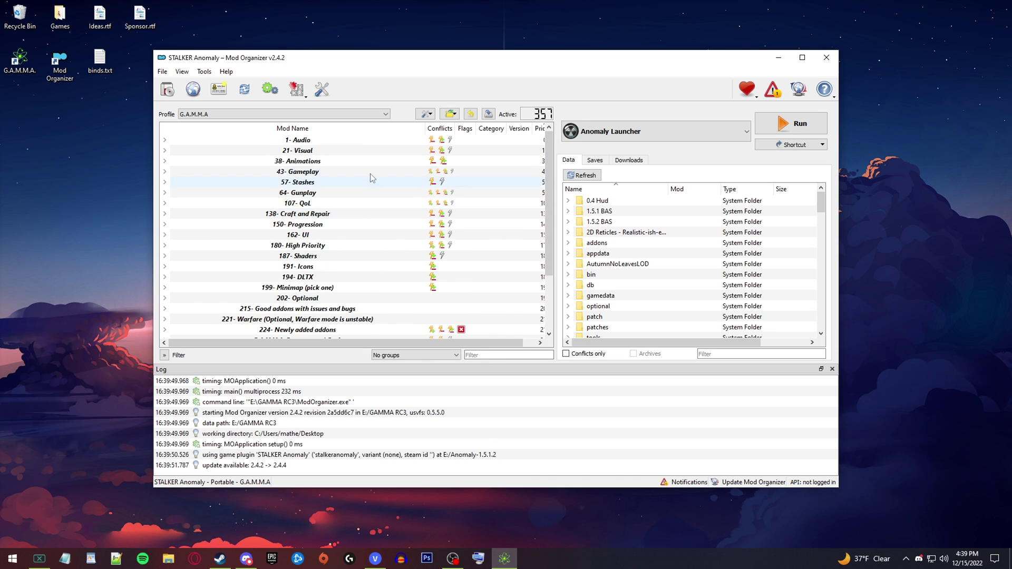
- Expand the 150- Progression mod group, scan the list, then switch to Discord's announcements
{"action": "left_click", "coordinate": [165, 163]}
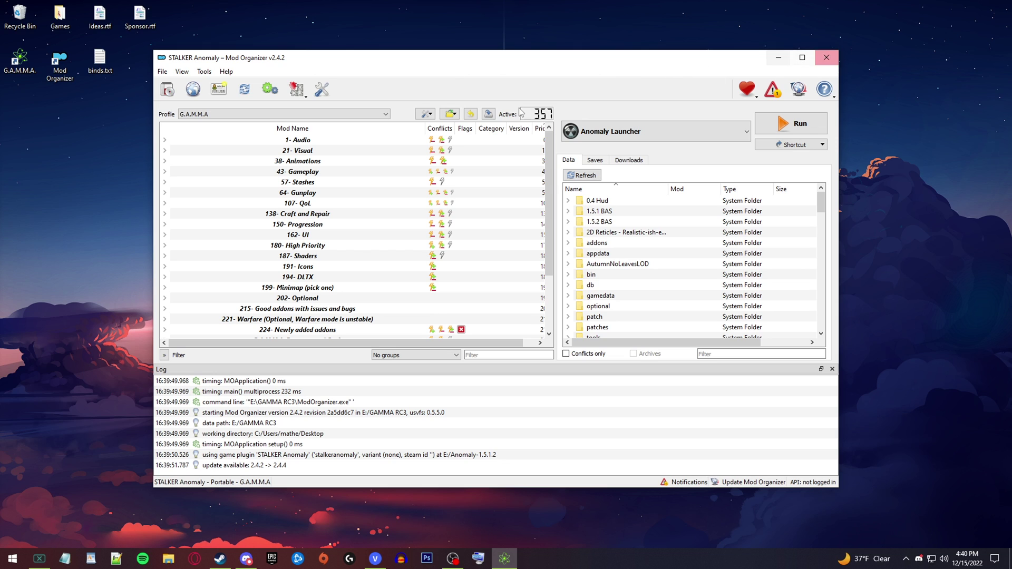
{"action": "scroll", "coordinate": [332, 258], "scroll_direction": "down", "scroll_amount": 3}
{"action": "scroll", "coordinate": [333, 189], "scroll_direction": "up", "scroll_amount": 3}
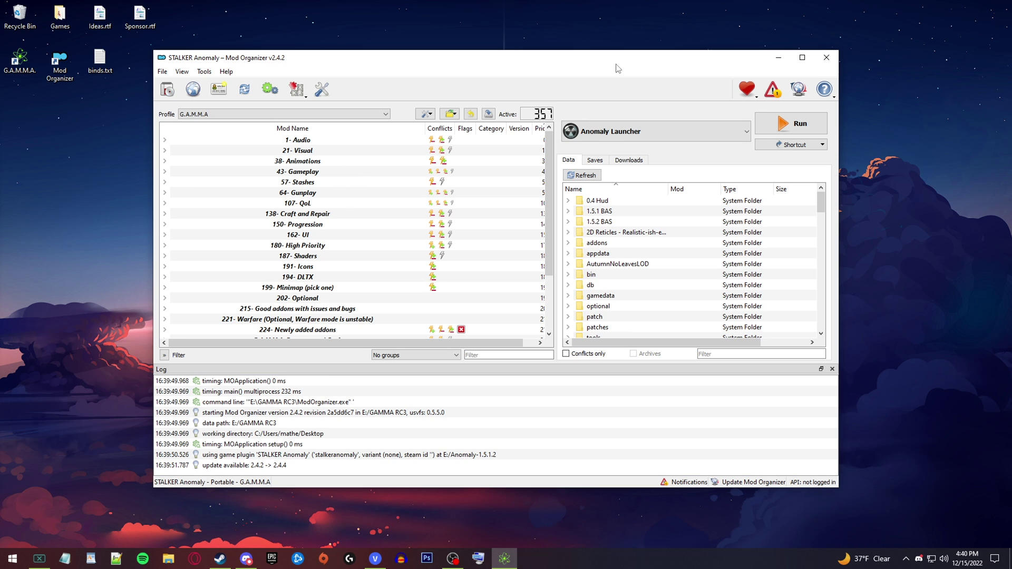
{"action": "key", "text": "alt+Tab"}
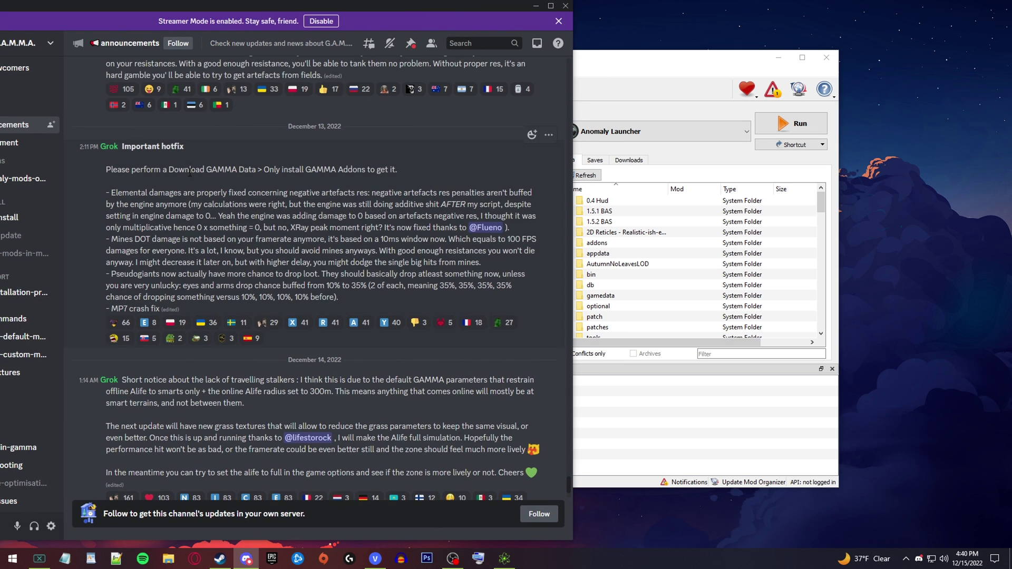
- Move Discord to the right and scroll through the G.A.M.M.A. #announcements posts
{"action": "scroll", "coordinate": [282, 287], "scroll_direction": "up", "scroll_amount": 6}
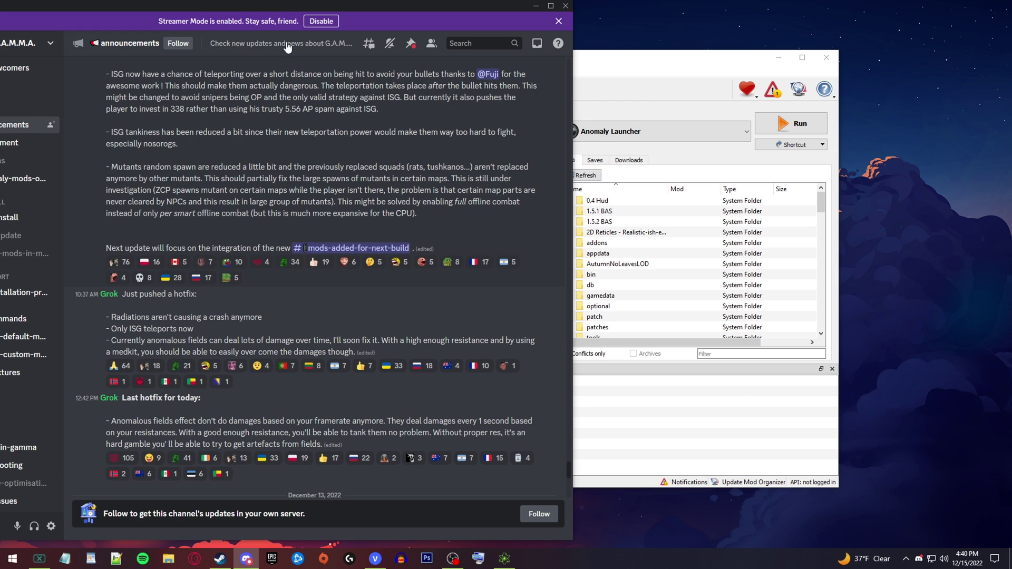
{"action": "left_click_drag", "start_coordinate": [394, 18], "coordinate": [502, 16]}
{"action": "scroll", "coordinate": [153, 266], "scroll_direction": "down", "scroll_amount": 3}
{"action": "scroll", "coordinate": [153, 266], "scroll_direction": "up", "scroll_amount": 5}
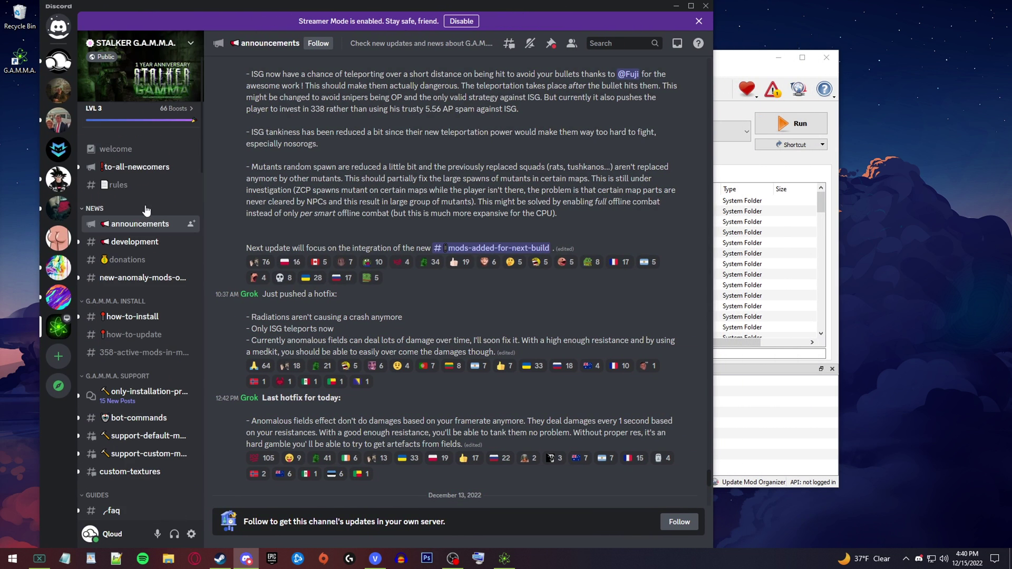
{"action": "scroll", "coordinate": [147, 211], "scroll_direction": "down", "scroll_amount": 10}
{"action": "scroll", "coordinate": [138, 267], "scroll_direction": "up", "scroll_amount": 10}
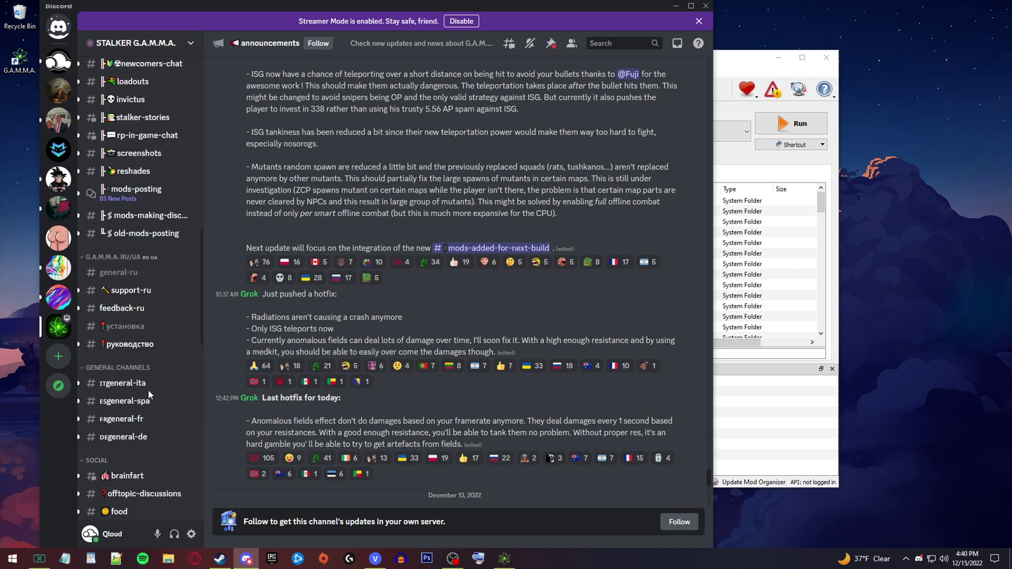
{"action": "scroll", "coordinate": [380, 109], "scroll_direction": "up", "scroll_amount": 10}
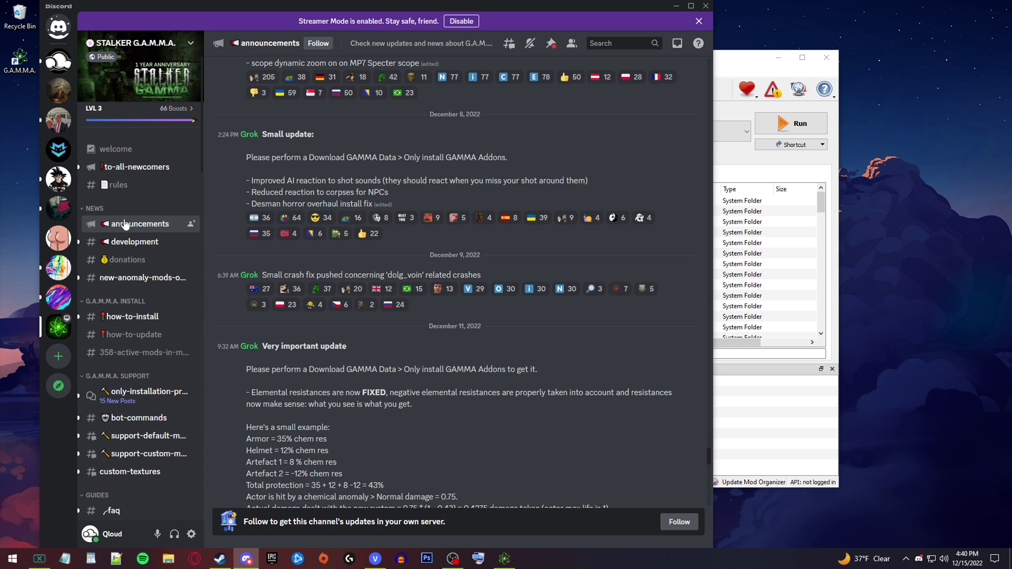
{"action": "scroll", "coordinate": [316, 255], "scroll_direction": "up", "scroll_amount": 7}
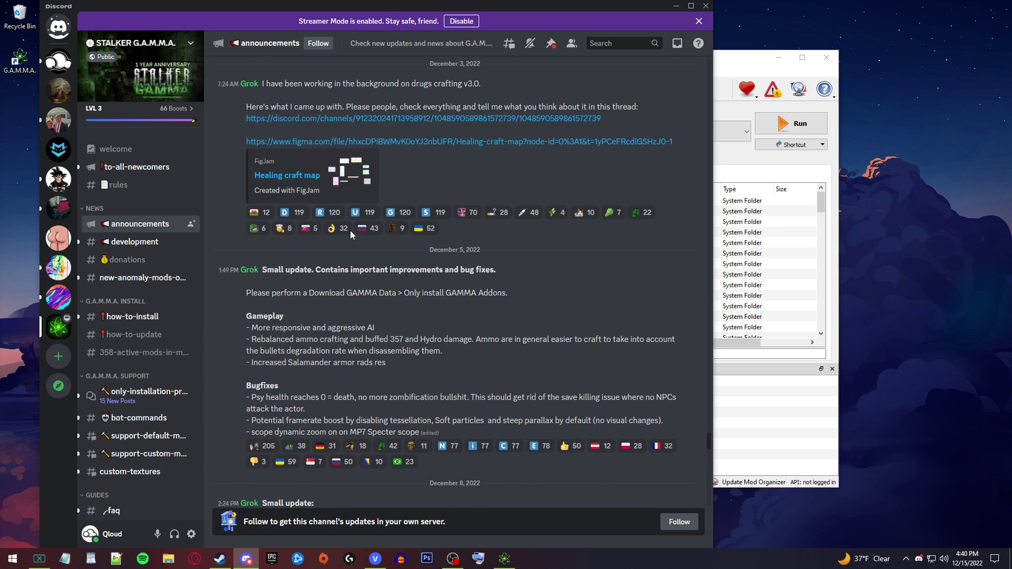
{"action": "scroll", "coordinate": [345, 153], "scroll_direction": "down", "scroll_amount": 5}
{"action": "scroll", "coordinate": [387, 157], "scroll_direction": "up", "scroll_amount": 2}
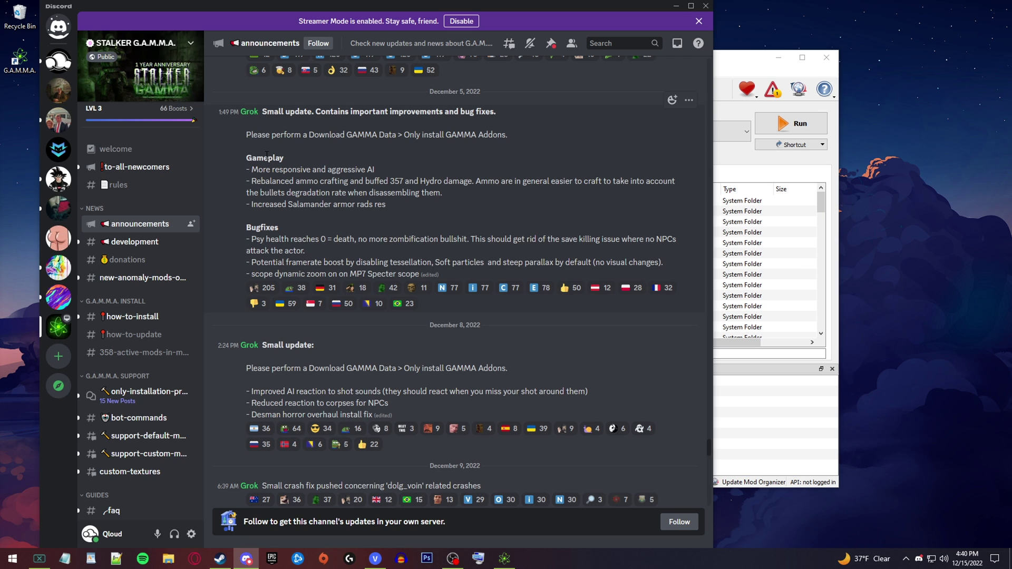
{"action": "scroll", "coordinate": [288, 142], "scroll_direction": "up", "scroll_amount": 2}
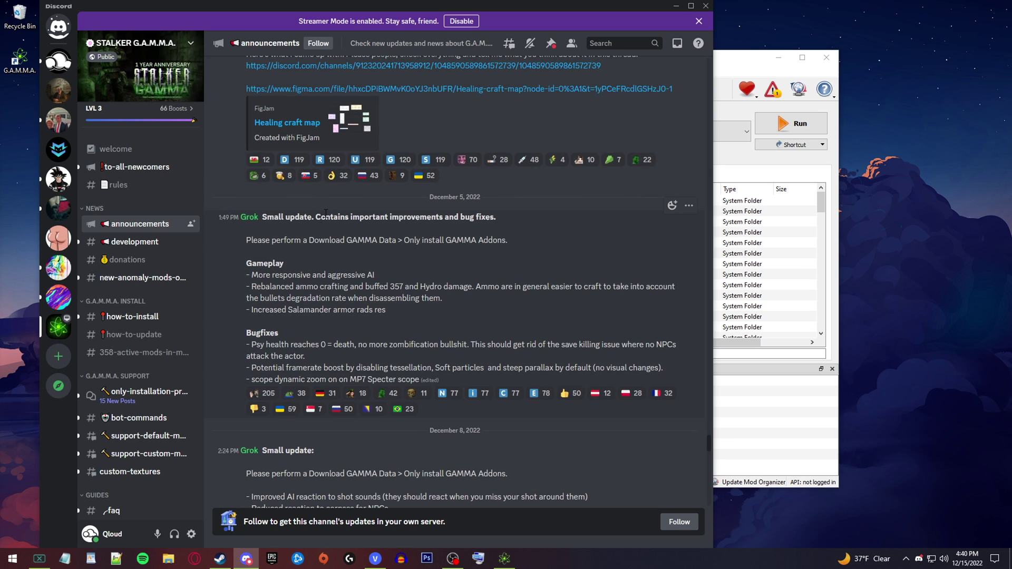
{"action": "scroll", "coordinate": [325, 213], "scroll_direction": "down", "scroll_amount": 2}
{"action": "scroll", "coordinate": [298, 232], "scroll_direction": "up", "scroll_amount": 2}
- Highlight the Download GAMMA Data and Full Install instruction lines, then minimize Discord
{"action": "left_click_drag", "start_coordinate": [244, 248], "coordinate": [502, 243]}
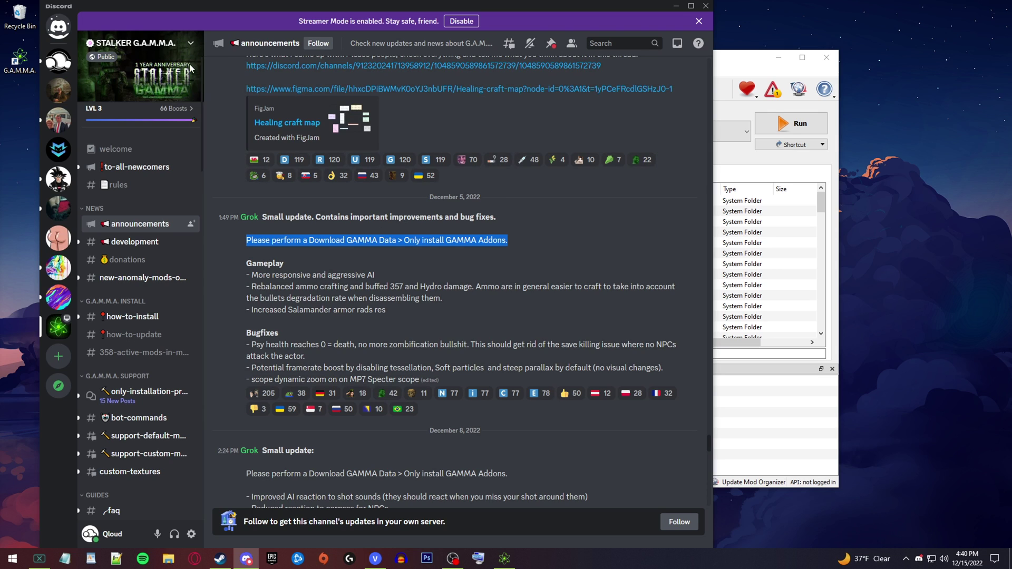
{"action": "left_click", "coordinate": [409, 243]}
{"action": "left_click_drag", "start_coordinate": [409, 243], "coordinate": [506, 243]}
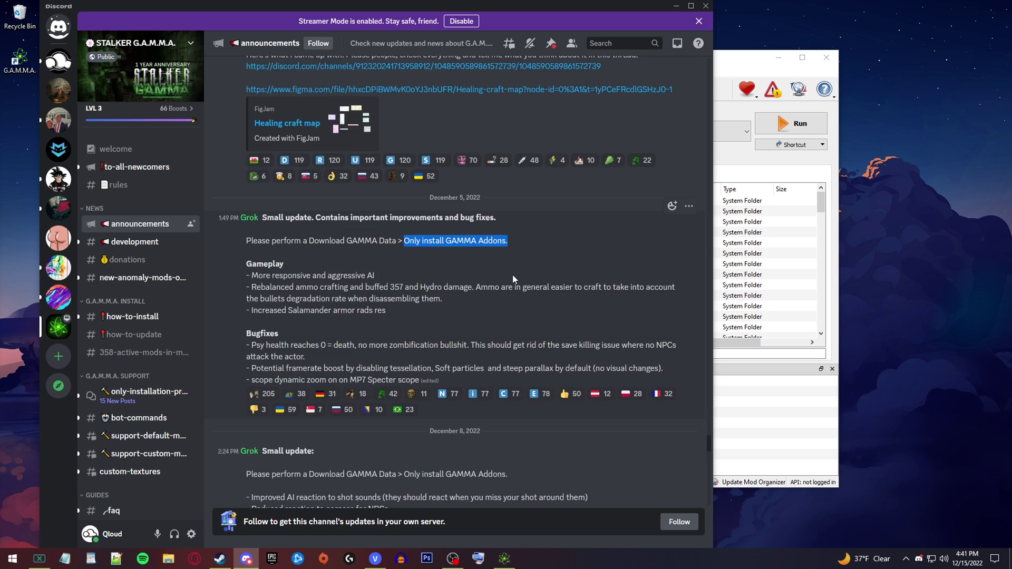
{"action": "scroll", "coordinate": [512, 274], "scroll_direction": "up", "scroll_amount": 10}
{"action": "scroll", "coordinate": [514, 273], "scroll_direction": "up", "scroll_amount": 10}
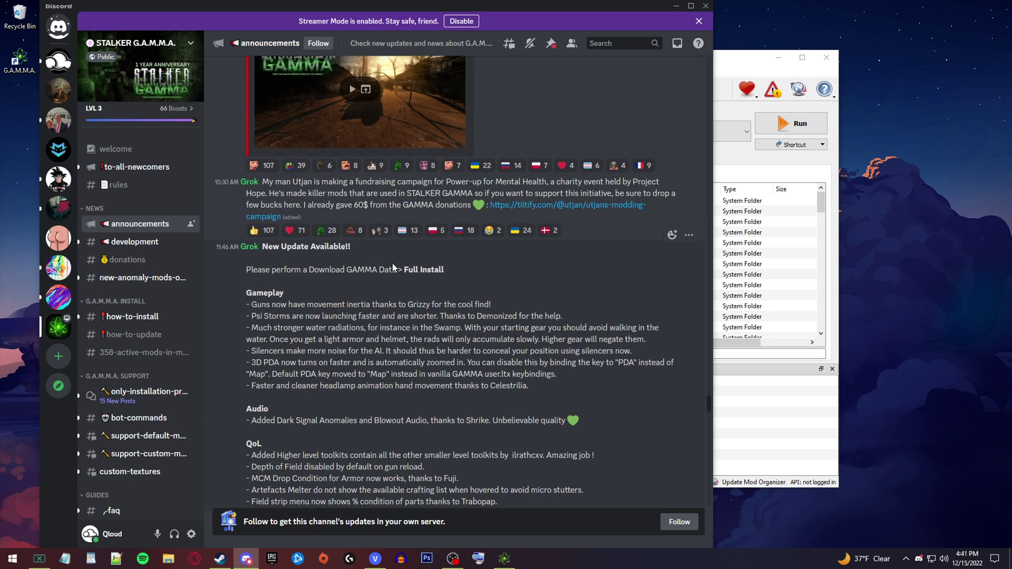
{"action": "left_click_drag", "start_coordinate": [398, 269], "coordinate": [445, 270]}
{"action": "left_click", "coordinate": [478, 275]}
{"action": "key", "text": "super+Down"}
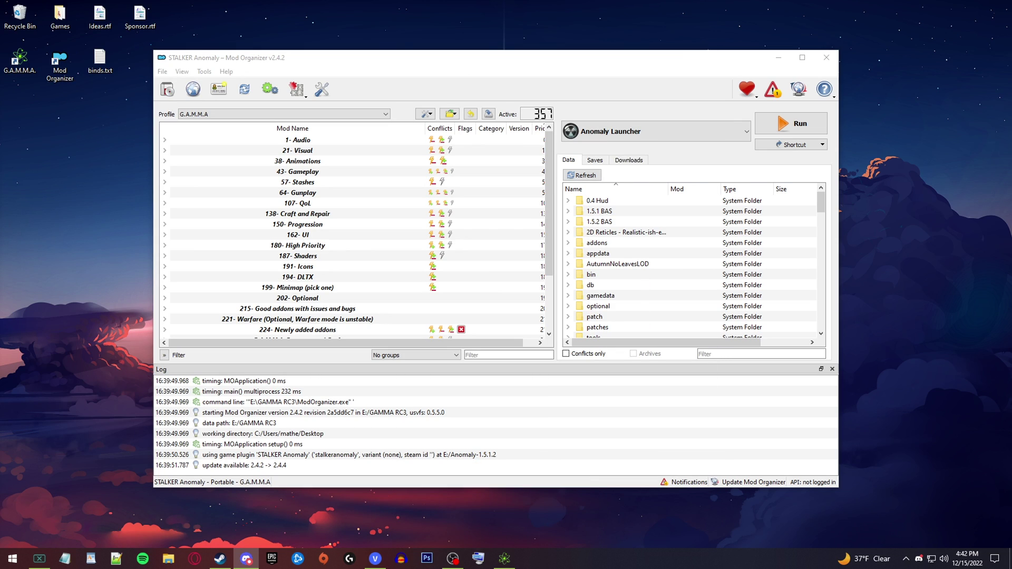
- Shift the Mod Organizer window slightly left and scroll through its mod list
{"action": "mouse_move", "coordinate": [509, 66]}
{"action": "left_mouse_down"}
{"action": "mouse_move", "coordinate": [486, 77]}
{"action": "mouse_move", "coordinate": [501, 77]}
{"action": "left_mouse_up"}
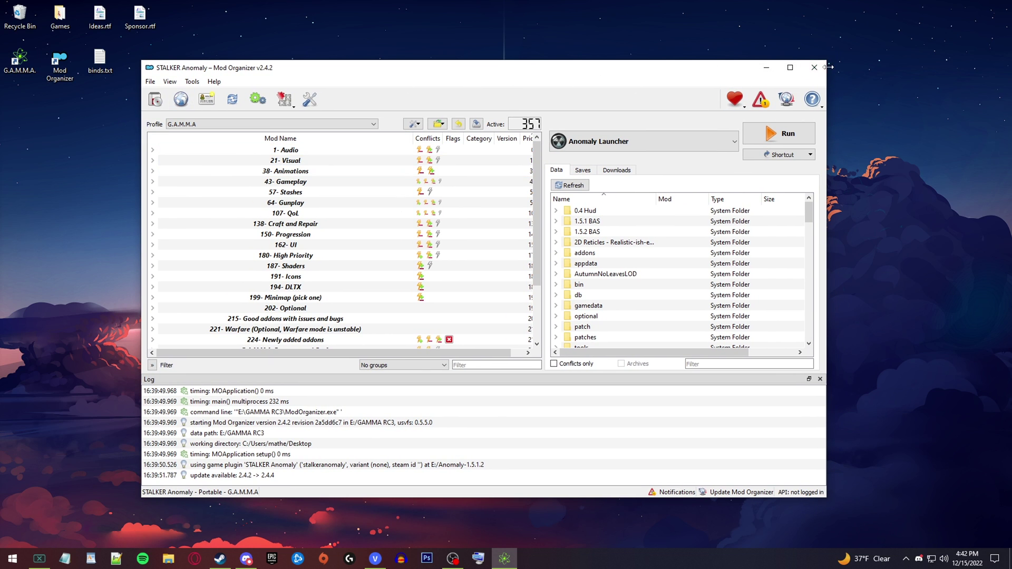
{"action": "scroll", "coordinate": [428, 237], "scroll_direction": "down", "scroll_amount": 3}
{"action": "scroll", "coordinate": [428, 237], "scroll_direction": "up", "scroll_amount": 3}
- Open the Anomaly-1.5.1.2 game folder on SSD (E:) in File Explorer
{"action": "key", "text": "super+d"}
{"action": "key", "text": "super+e"}
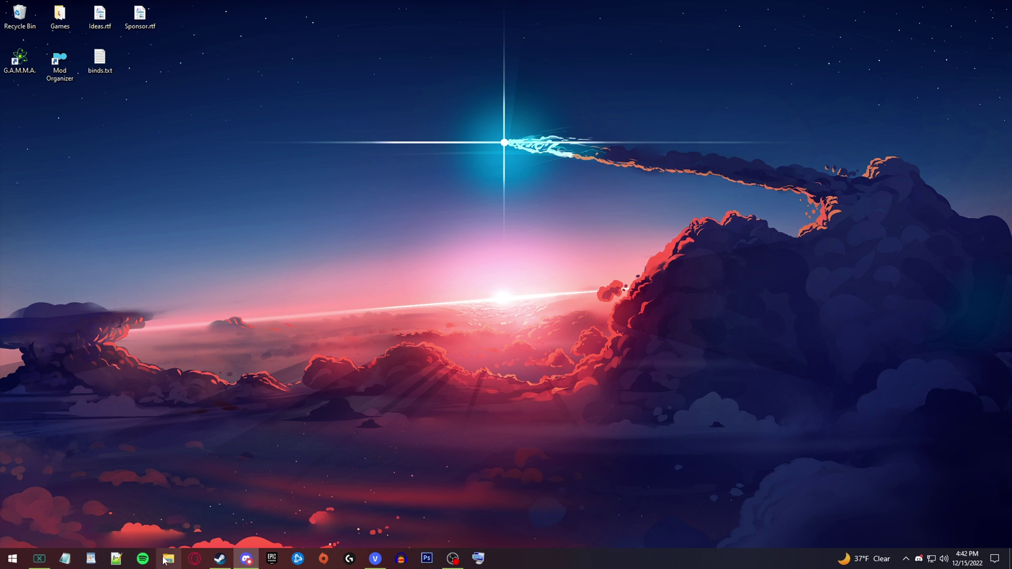
{"action": "scroll", "coordinate": [263, 287], "scroll_direction": "down", "scroll_amount": 2}
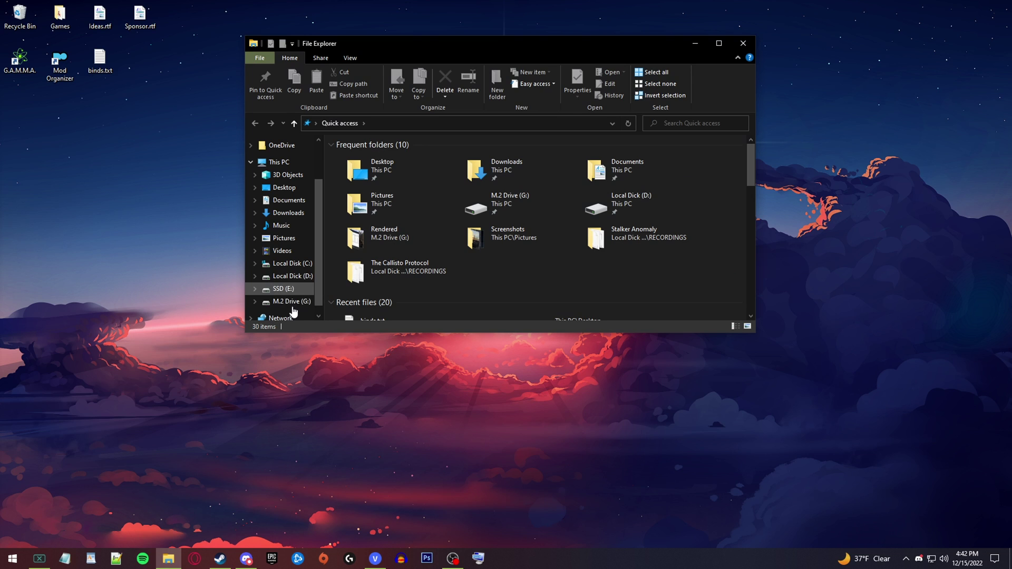
{"action": "left_click", "coordinate": [276, 289]}
{"action": "double_click", "coordinate": [369, 156]}
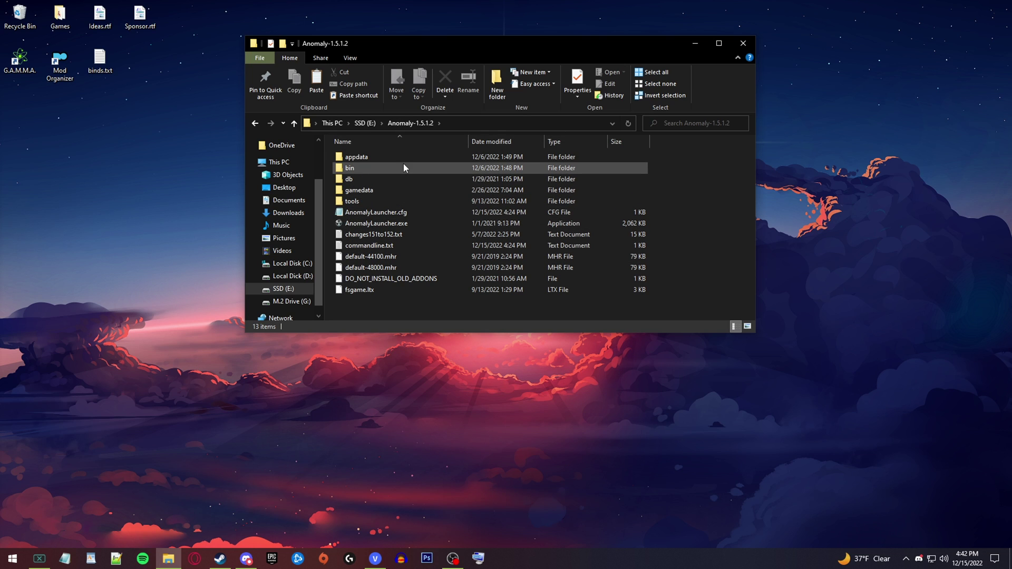
- Open SSD (E:) in a second window beside it and enter the GAMMA RC3 folder
{"action": "right_click", "coordinate": [283, 288]}
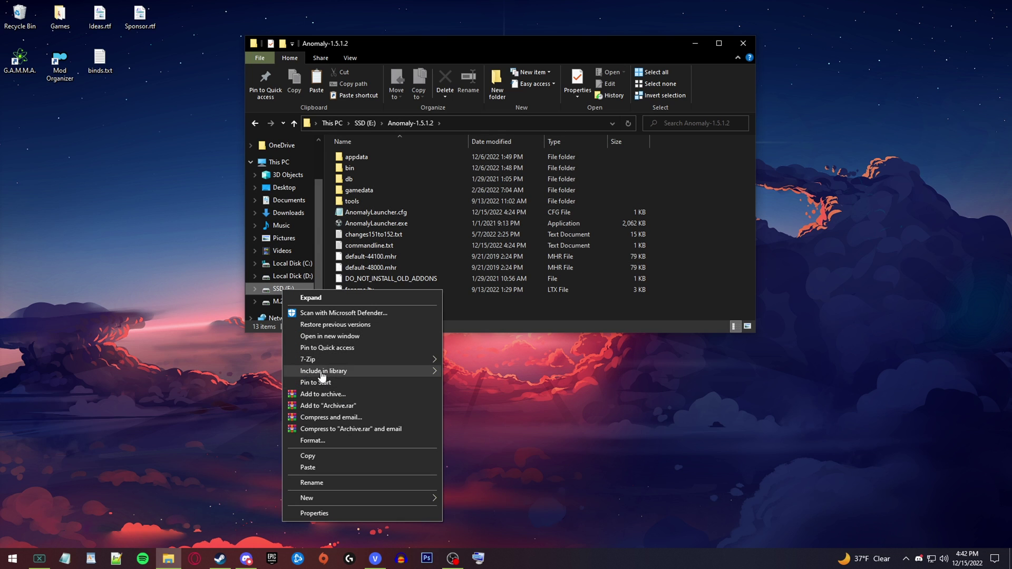
{"action": "left_click", "coordinate": [327, 334]}
{"action": "left_click_drag", "start_coordinate": [452, 61], "coordinate": [220, 91]}
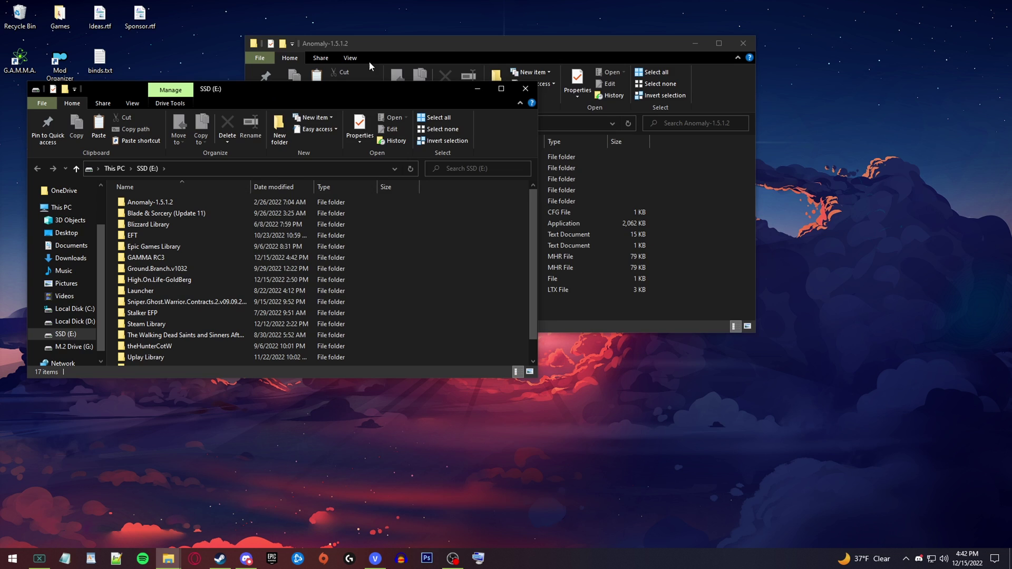
{"action": "left_click_drag", "start_coordinate": [468, 43], "coordinate": [657, 80]}
{"action": "left_click", "coordinate": [147, 260]}
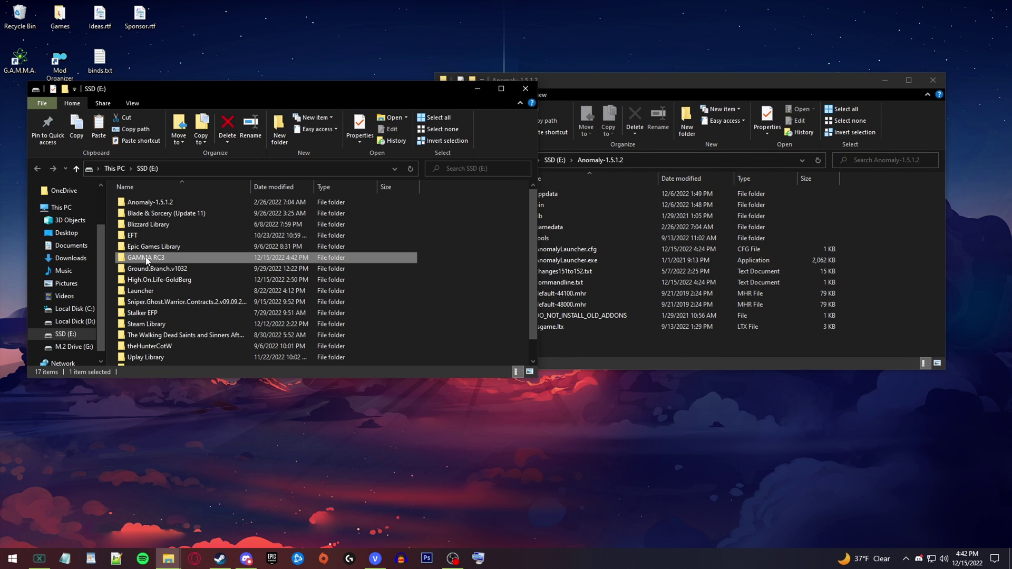
{"action": "double_click", "coordinate": [202, 257]}
- Browse GAMMA RC3's mods and .Grok's Modpack Installer folders, selecting G.A.M.M.A. Installer.exe
{"action": "scroll", "coordinate": [174, 221], "scroll_direction": "down", "scroll_amount": 9}
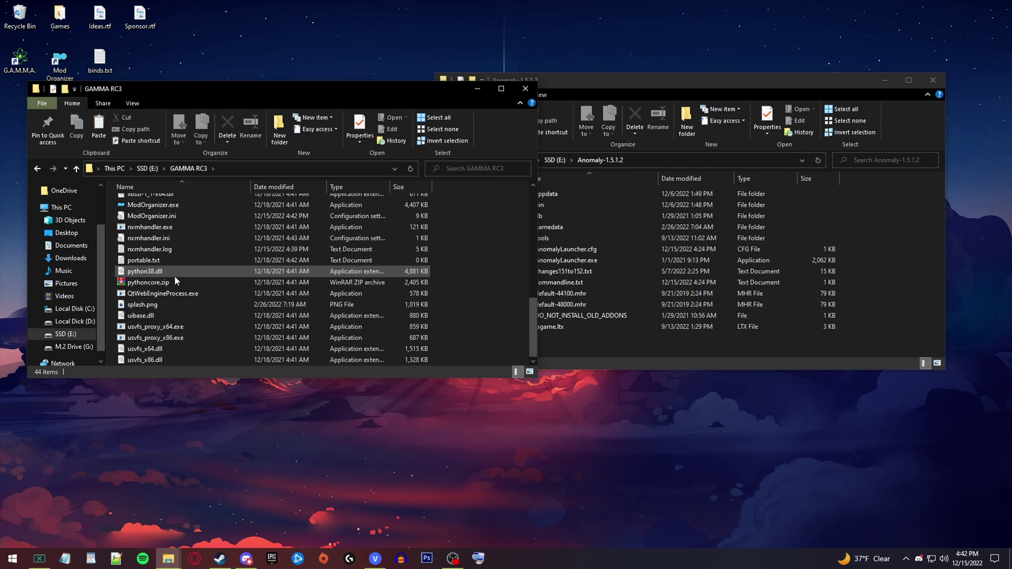
{"action": "scroll", "coordinate": [179, 301], "scroll_direction": "up", "scroll_amount": 9}
{"action": "double_click", "coordinate": [160, 291]}
{"action": "scroll", "coordinate": [202, 237], "scroll_direction": "down", "scroll_amount": 3}
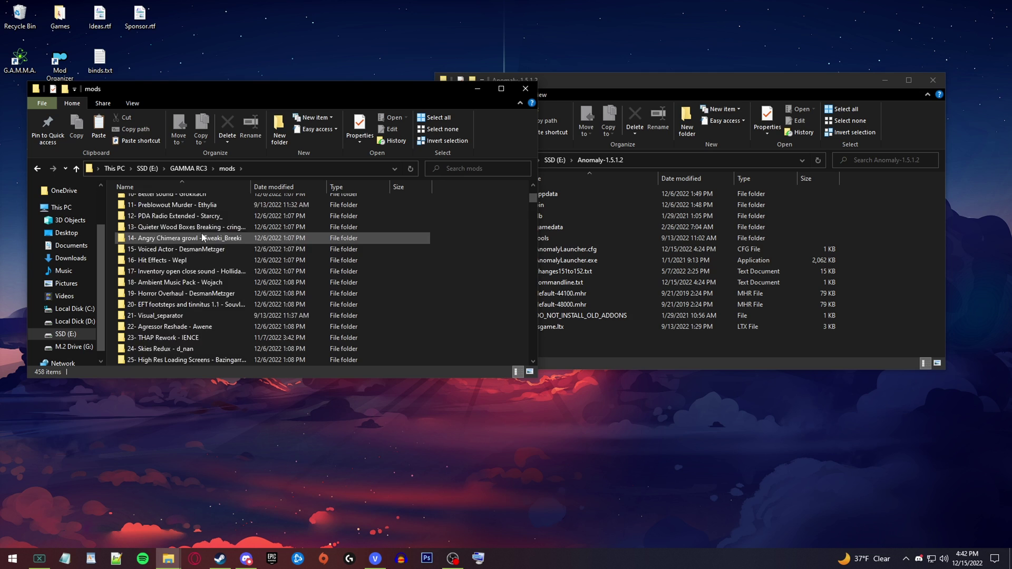
{"action": "scroll", "coordinate": [200, 252], "scroll_direction": "up", "scroll_amount": 3}
{"action": "key", "text": "BackSpace"}
{"action": "double_click", "coordinate": [160, 202]}
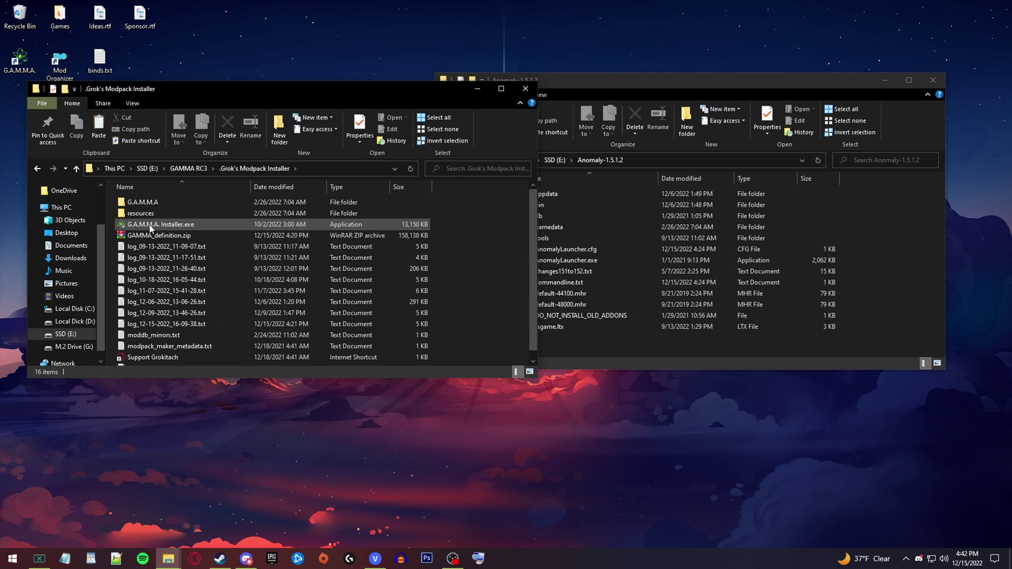
{"action": "left_click", "coordinate": [187, 226]}
{"action": "left_click_drag", "start_coordinate": [406, 93], "coordinate": [455, 86]}
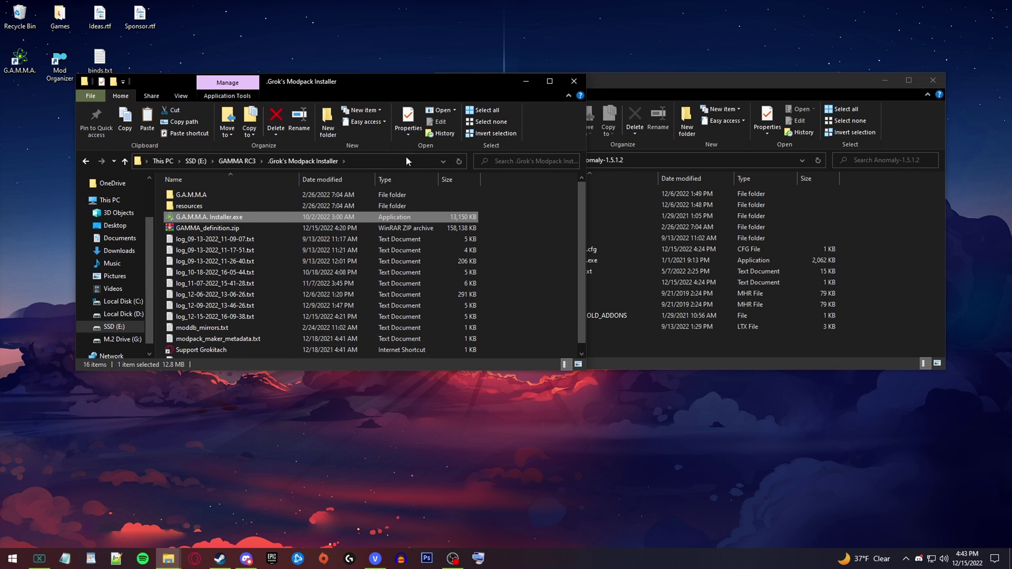
{"action": "left_click", "coordinate": [701, 84]}
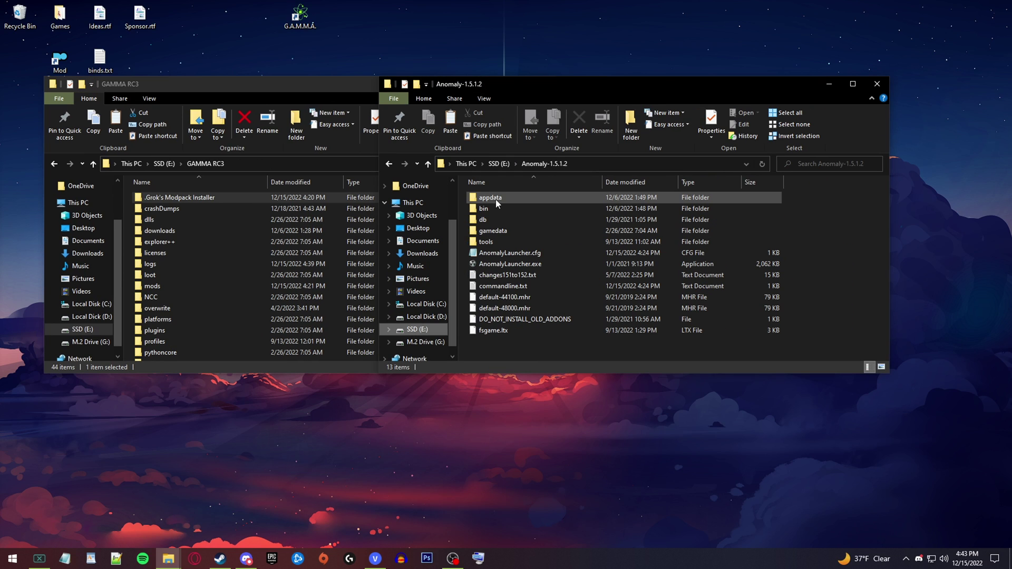
- Open the Anomaly-1.5.1.2 appdata folder and minimize the GAMMA RC3 window
{"action": "left_click_drag", "start_coordinate": [556, 92], "coordinate": [271, 90]}
{"action": "double_click", "coordinate": [203, 195]}
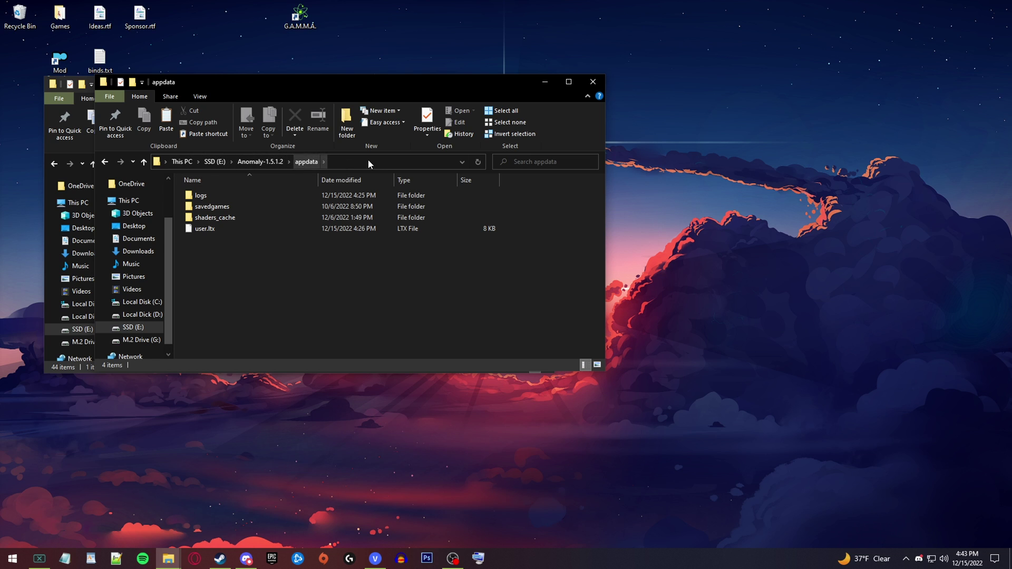
{"action": "left_click_drag", "start_coordinate": [298, 89], "coordinate": [406, 92]}
{"action": "left_click", "coordinate": [246, 103]}
{"action": "left_click", "coordinate": [501, 84]}
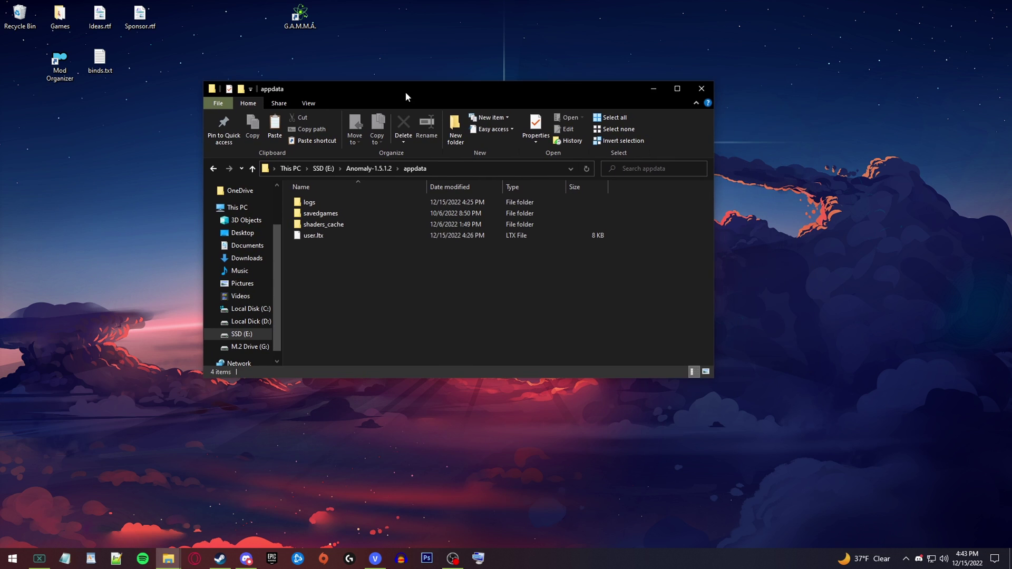
- Copy user.ltx from appdata and paste it onto the desktop
{"action": "right_click", "coordinate": [311, 236]}
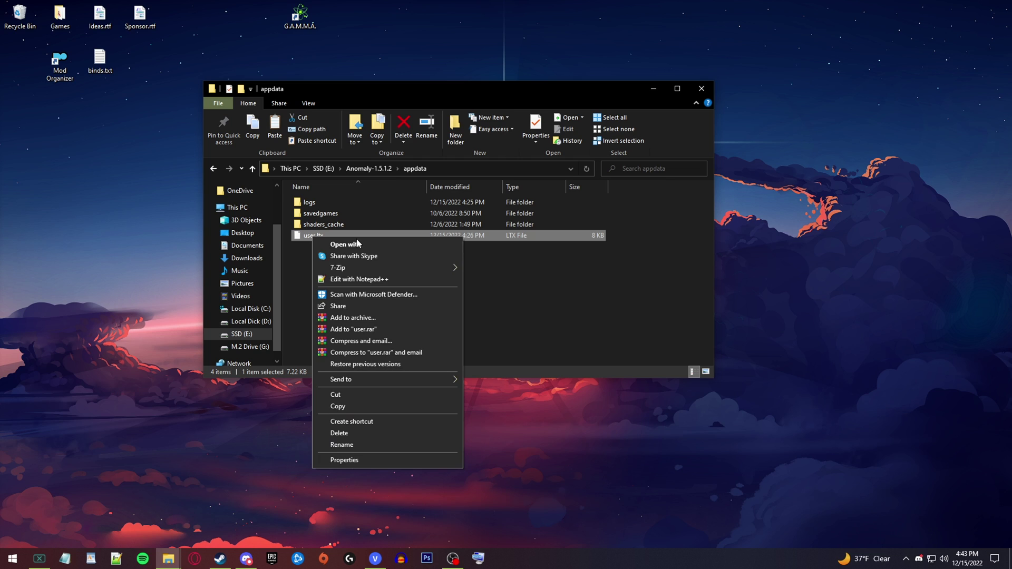
{"action": "left_click", "coordinate": [349, 406]}
{"action": "right_click", "coordinate": [113, 197]}
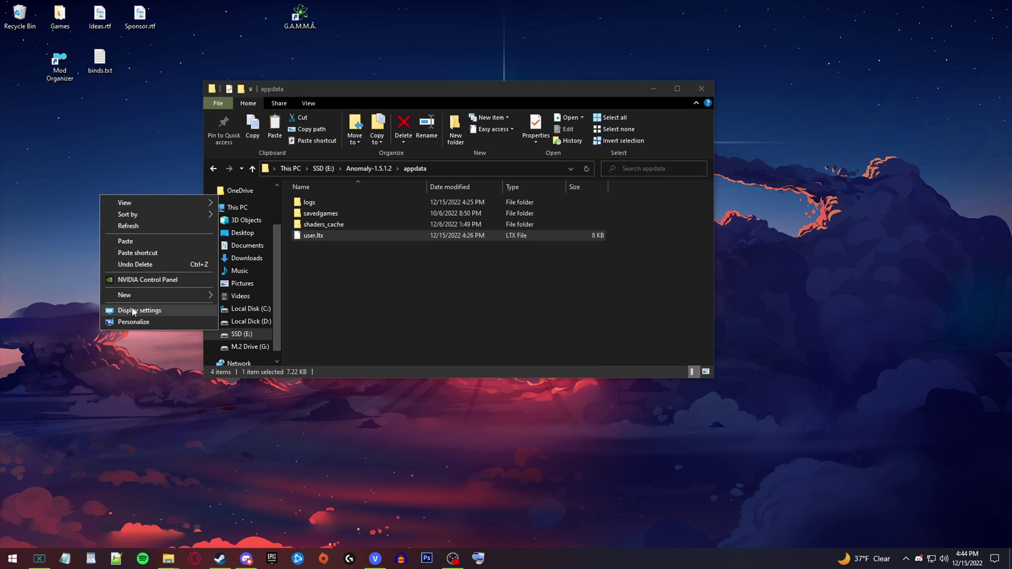
{"action": "left_click", "coordinate": [128, 241]}
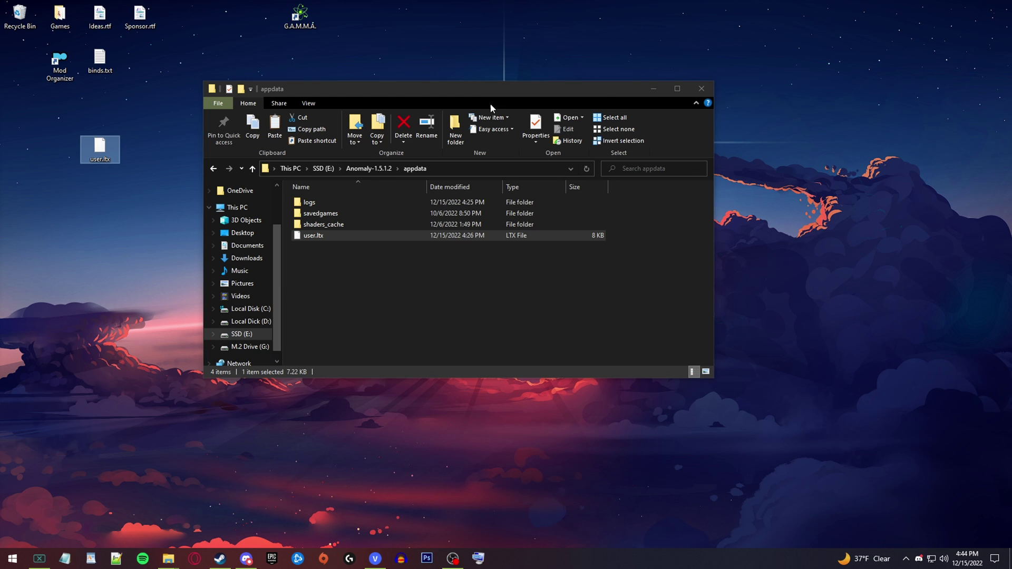
- Restore the GAMMA RC3 window and open its mods folder of 458 numbered mods
{"action": "left_click", "coordinate": [654, 89]}
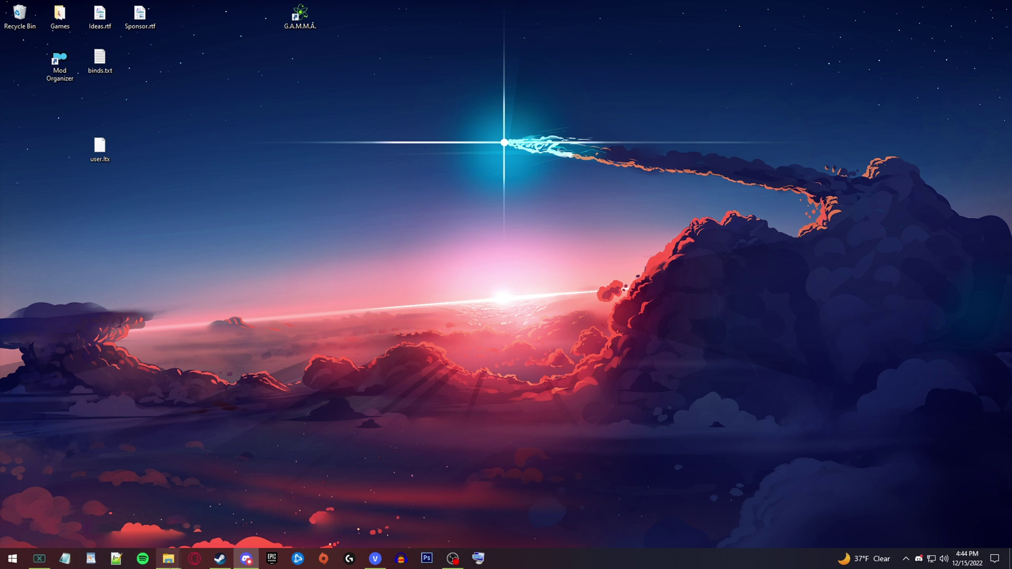
{"action": "mouse_move", "coordinate": [175, 565]}
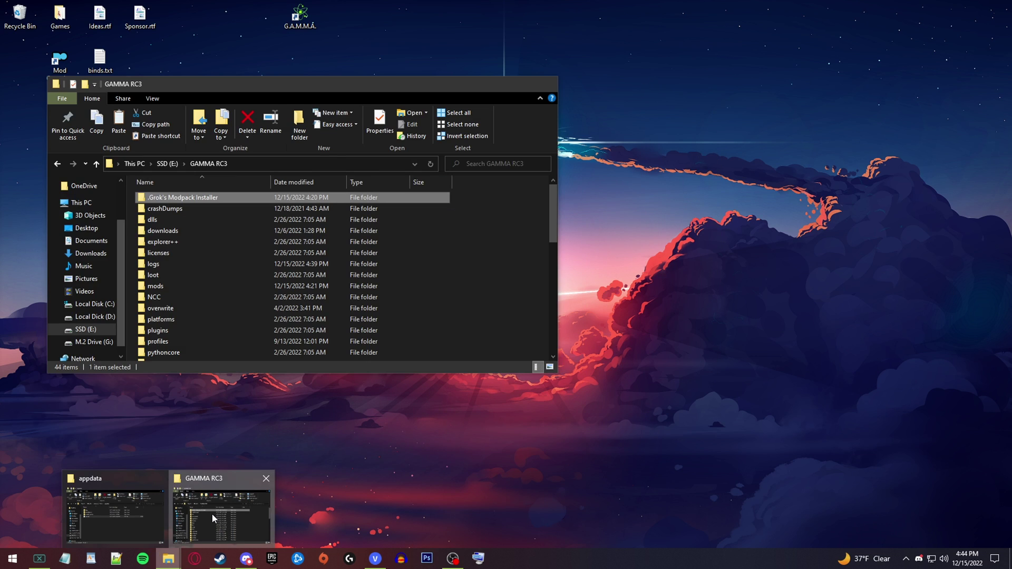
{"action": "left_click", "coordinate": [212, 514]}
{"action": "left_click_drag", "start_coordinate": [406, 89], "coordinate": [381, 88]}
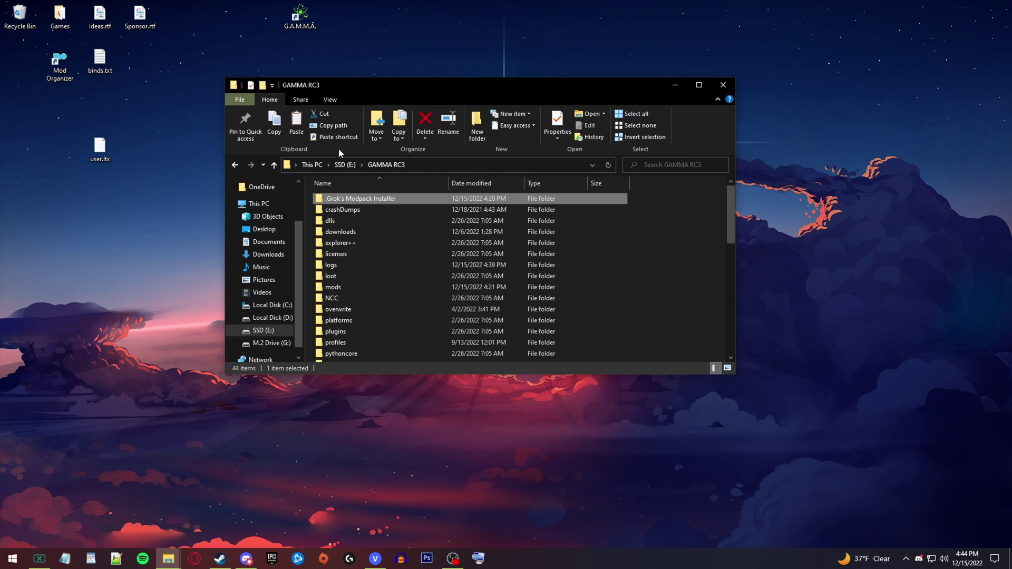
{"action": "scroll", "coordinate": [362, 223], "scroll_direction": "down", "scroll_amount": 10}
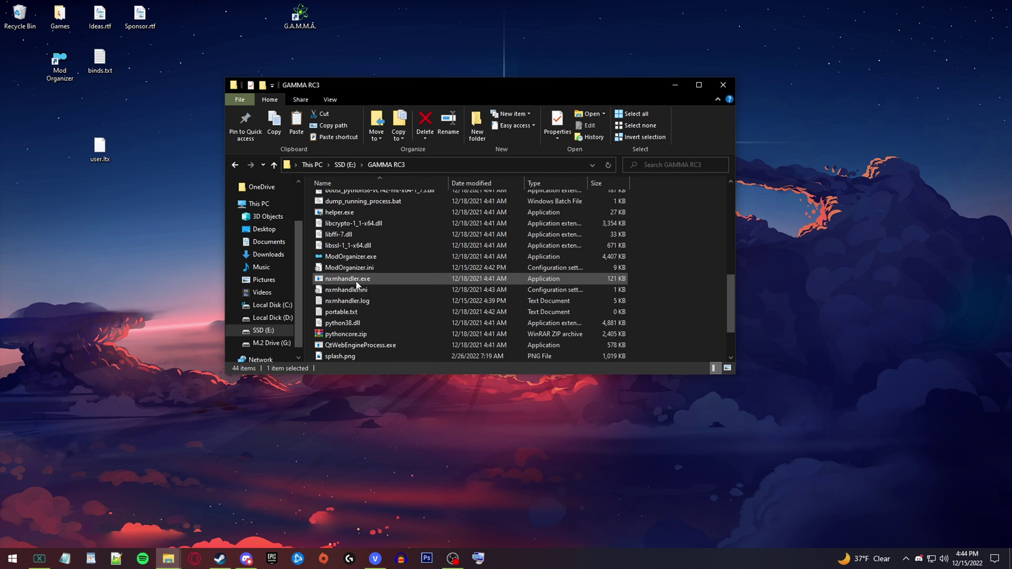
{"action": "scroll", "coordinate": [360, 263], "scroll_direction": "up", "scroll_amount": 10}
{"action": "double_click", "coordinate": [341, 289]}
{"action": "scroll", "coordinate": [369, 259], "scroll_direction": "down", "scroll_amount": 5}
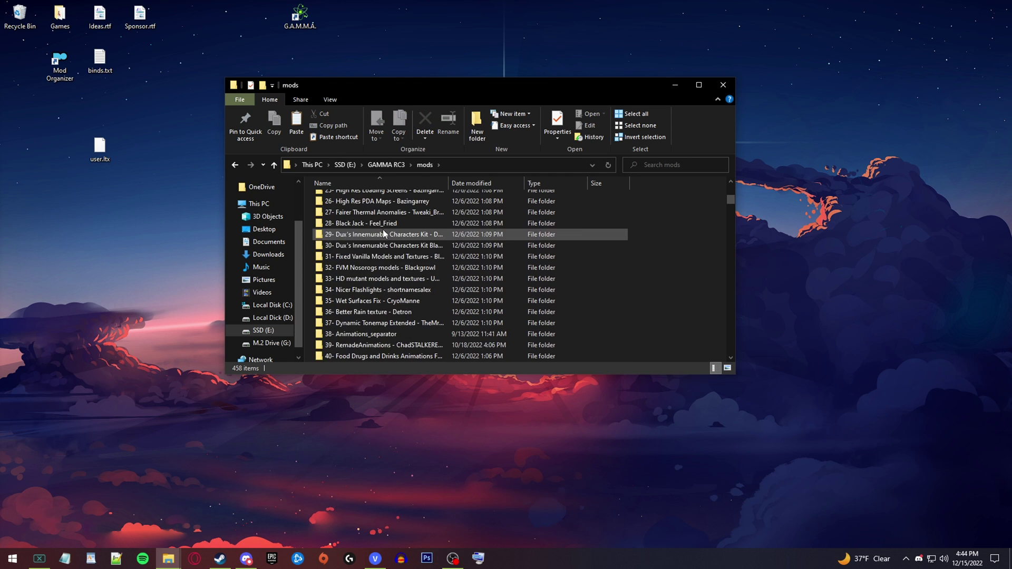
{"action": "scroll", "coordinate": [385, 268], "scroll_direction": "up", "scroll_amount": 5}
{"action": "scroll", "coordinate": [386, 278], "scroll_direction": "down", "scroll_amount": 18}
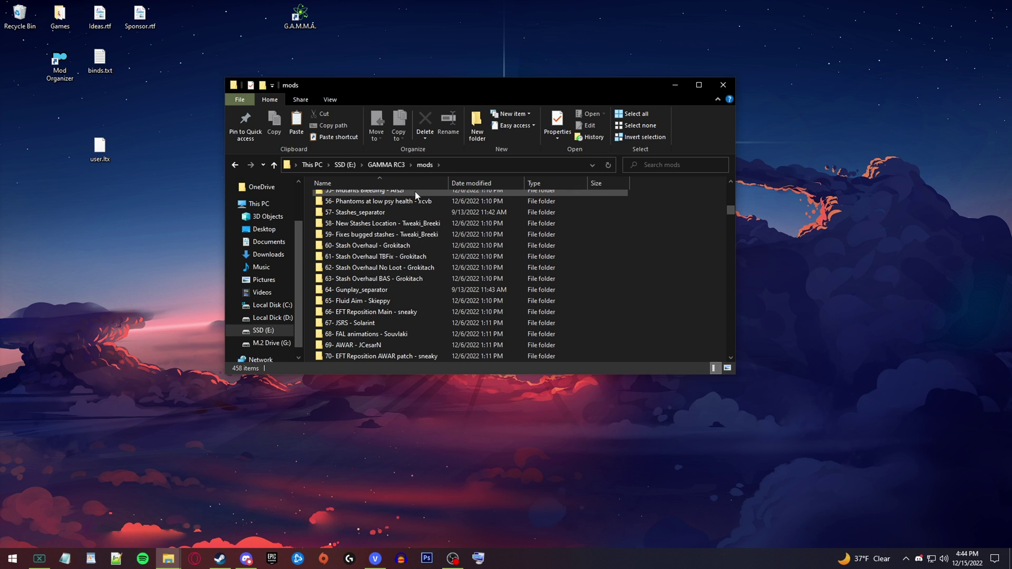
{"action": "scroll", "coordinate": [395, 253], "scroll_direction": "up", "scroll_amount": 18}
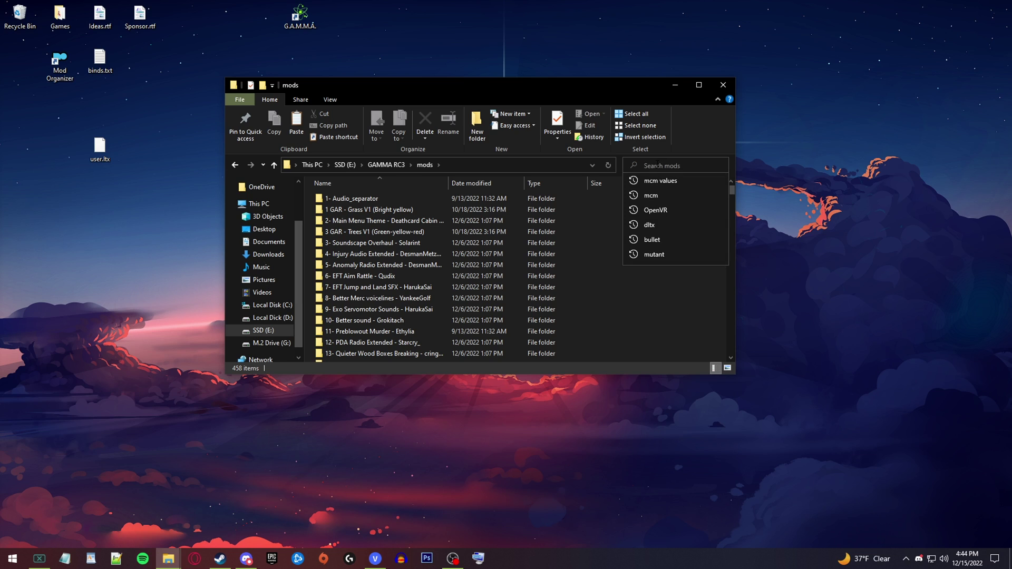
- Search the mods folder for 'mcm values' to list the two G.A.M.M.A. MCM values folders
{"action": "left_click", "coordinate": [678, 320]}
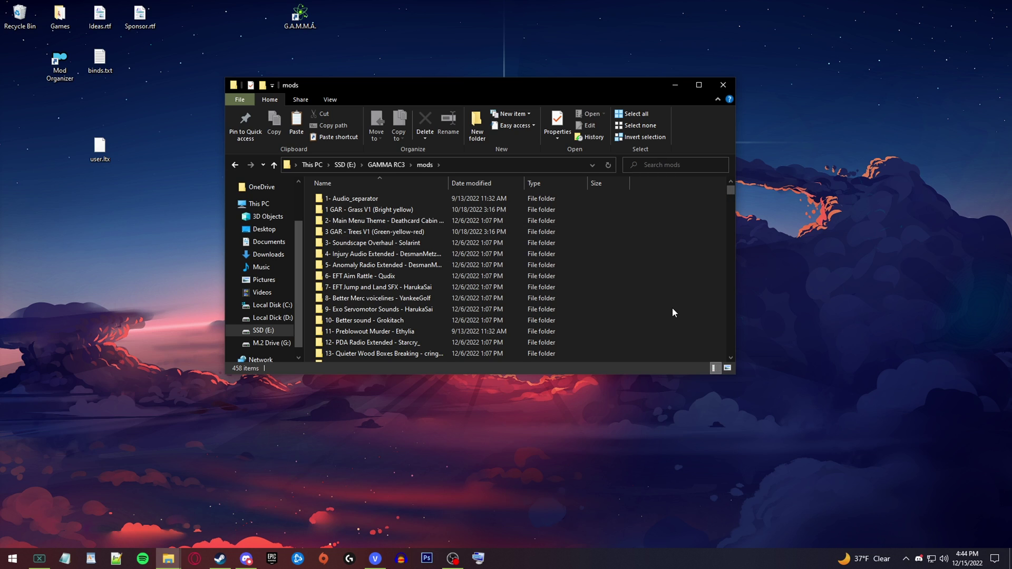
{"action": "key", "text": "ctrl+f"}
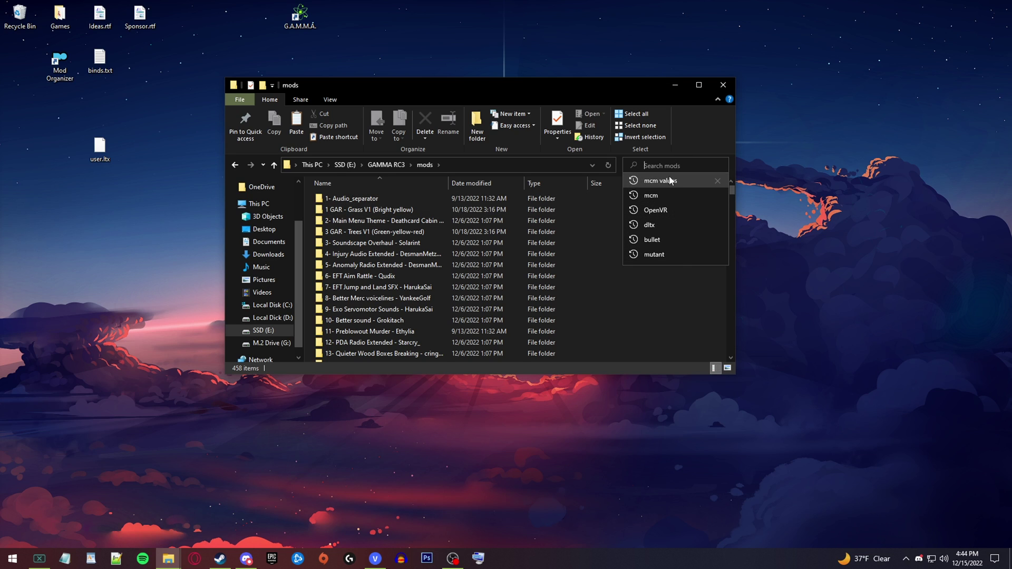
{"action": "left_click", "coordinate": [652, 178]}
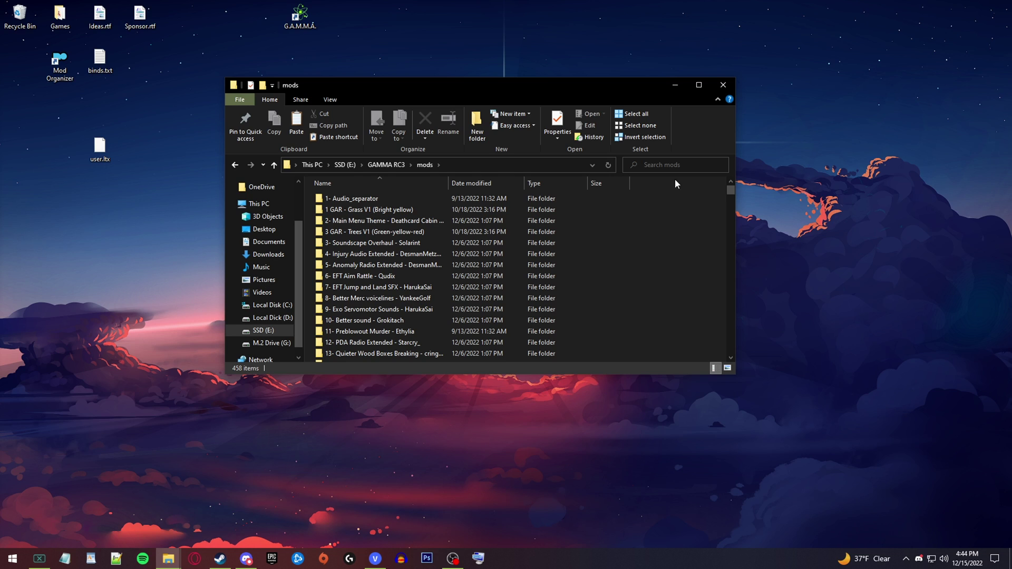
{"action": "left_click", "coordinate": [656, 165]}
{"action": "left_click", "coordinate": [656, 177]}
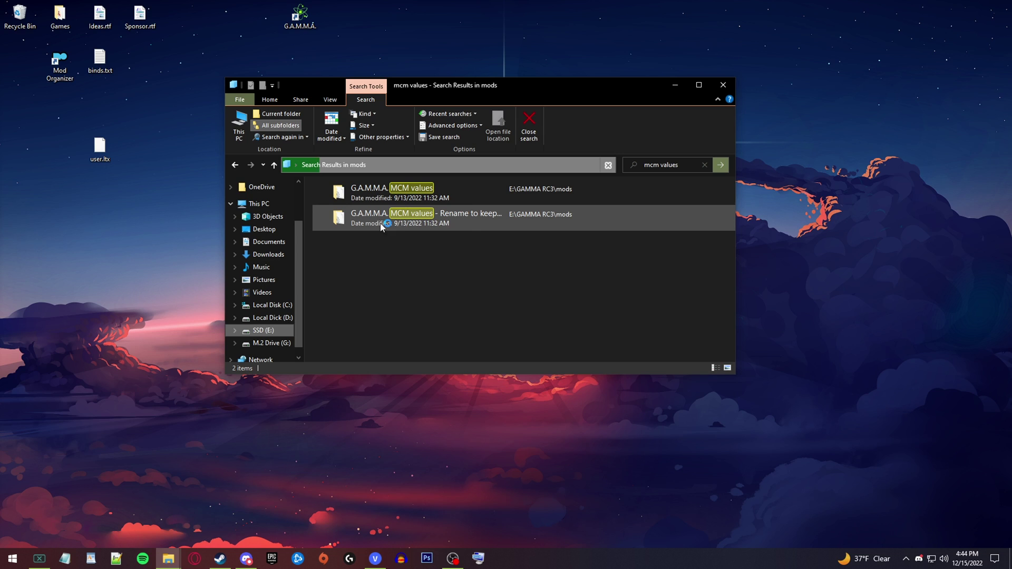
{"action": "left_click", "coordinate": [400, 217]}
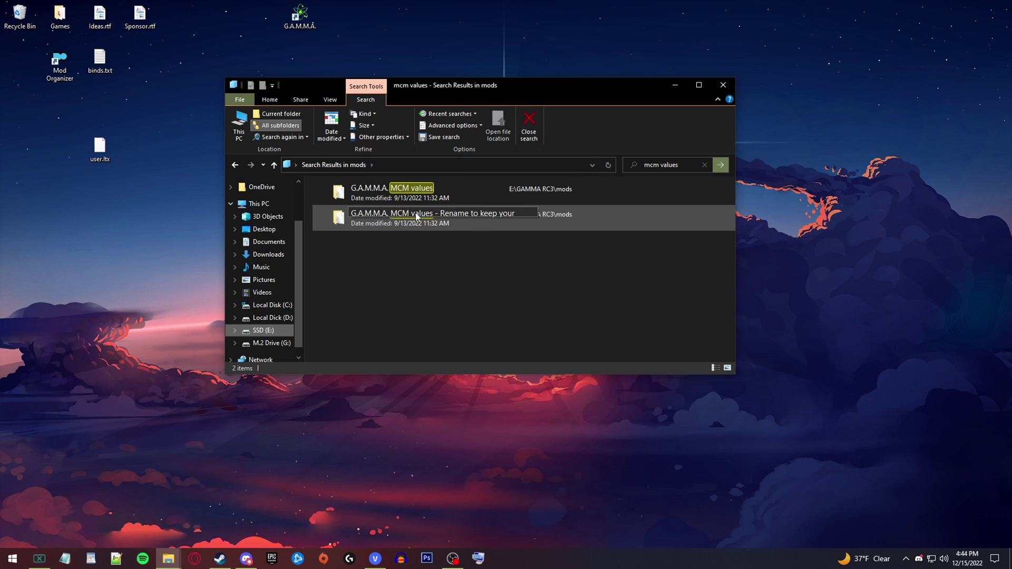
{"action": "key", "text": "Escape"}
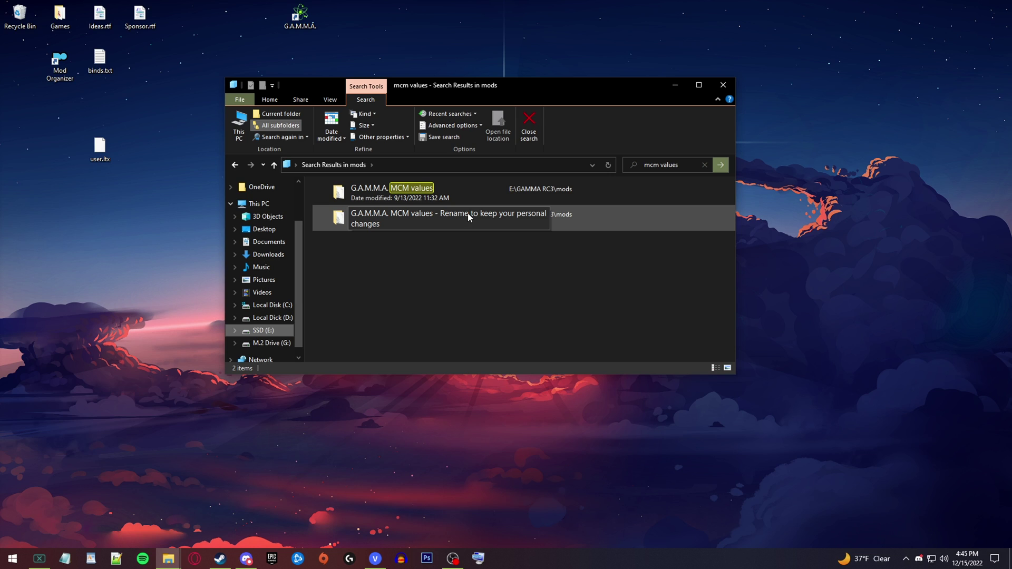
{"action": "right_click", "coordinate": [446, 214]}
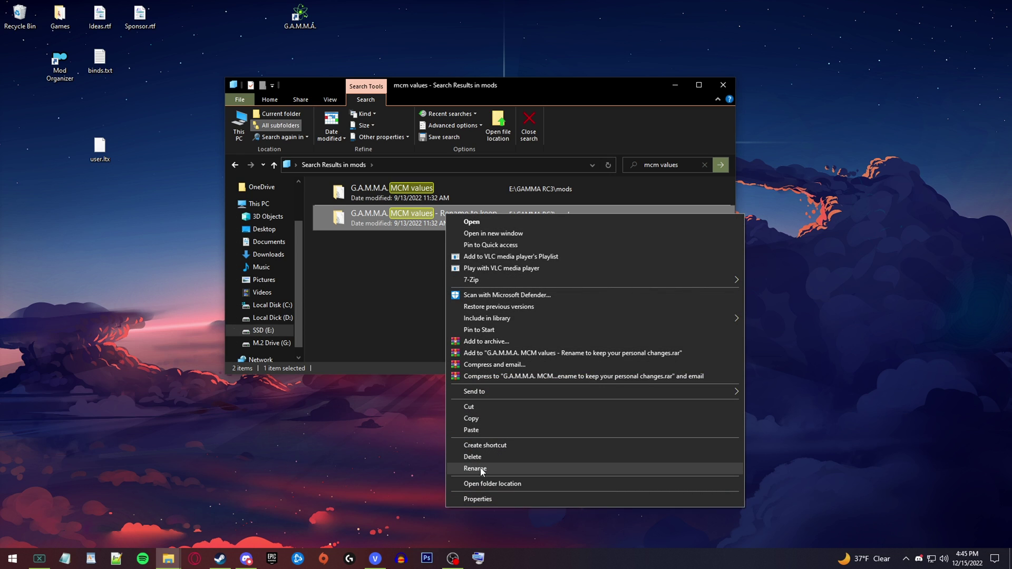
{"action": "left_click", "coordinate": [478, 466]}
{"action": "left_click_drag", "start_coordinate": [436, 214], "coordinate": [585, 220]}
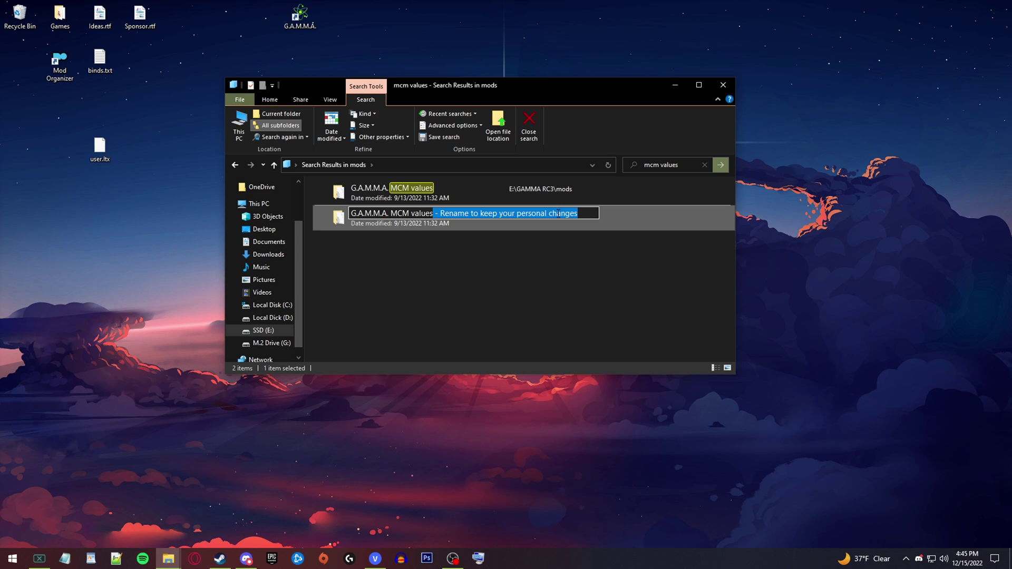
{"action": "left_click", "coordinate": [485, 273]}
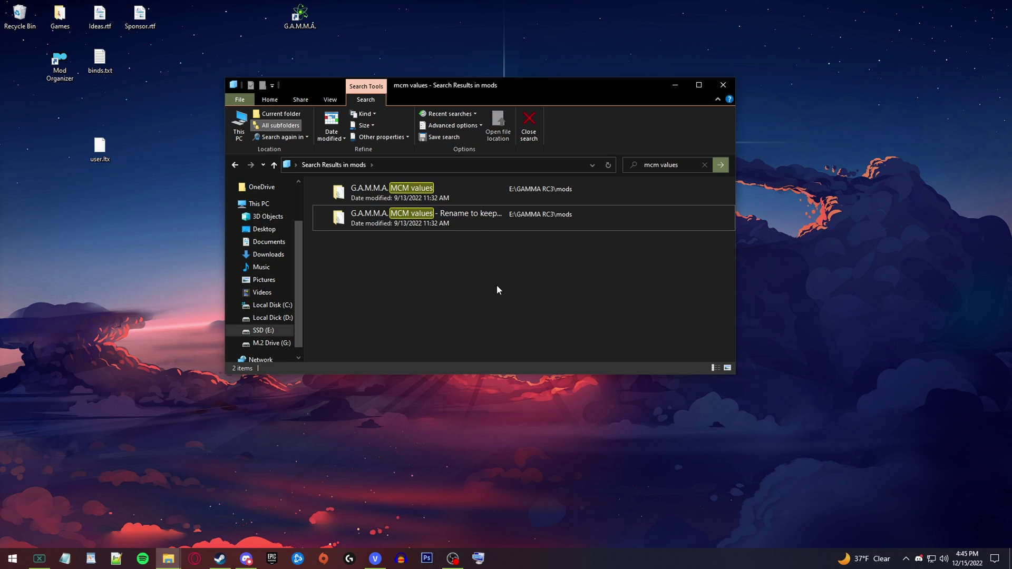
{"action": "left_click", "coordinate": [393, 193]}
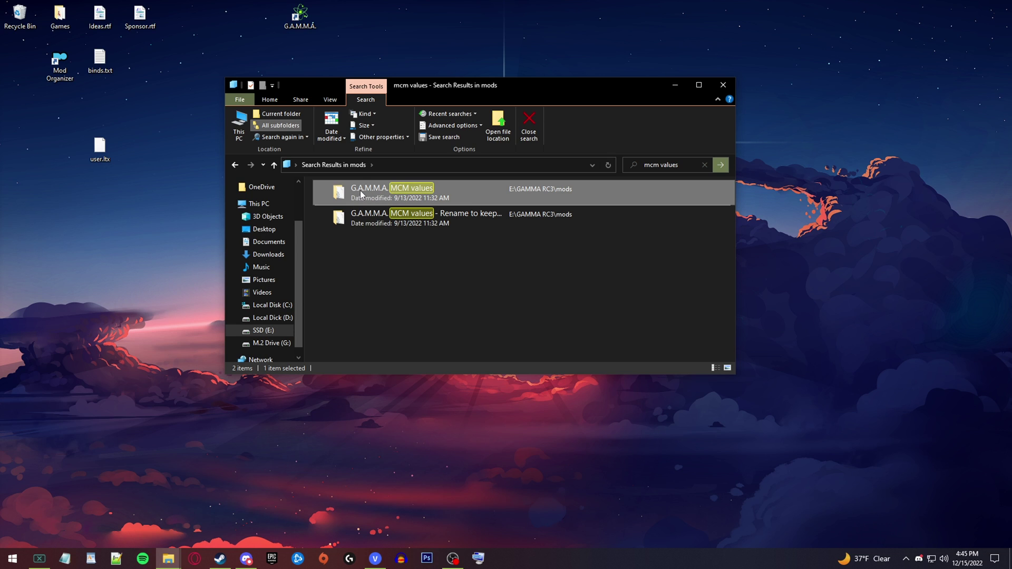
- Close the search window and move the G.A.M.M.A. shortcut to the desktop's top-left
{"action": "left_click", "coordinate": [720, 86]}
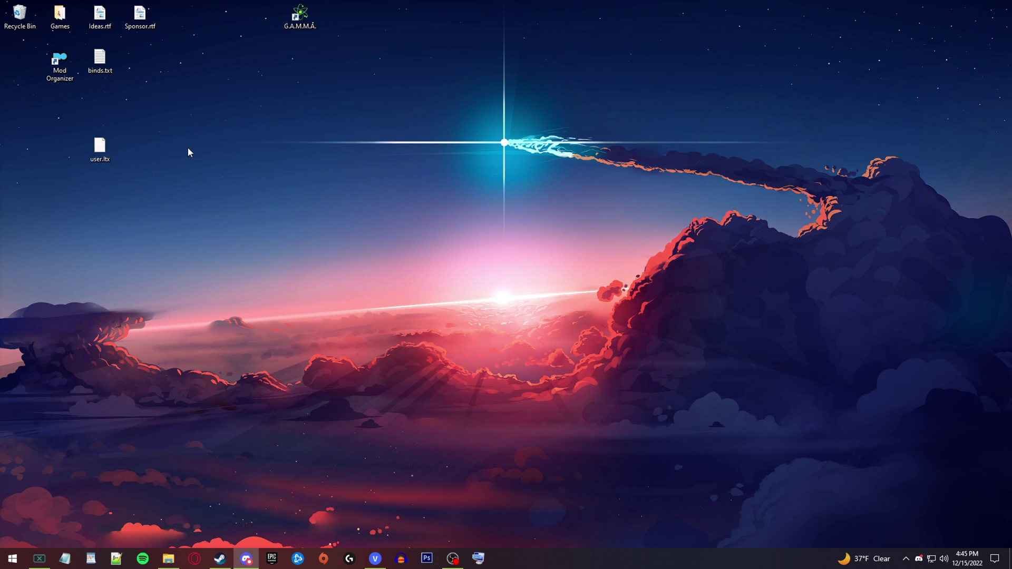
{"action": "left_click_drag", "start_coordinate": [300, 18], "coordinate": [24, 76]}
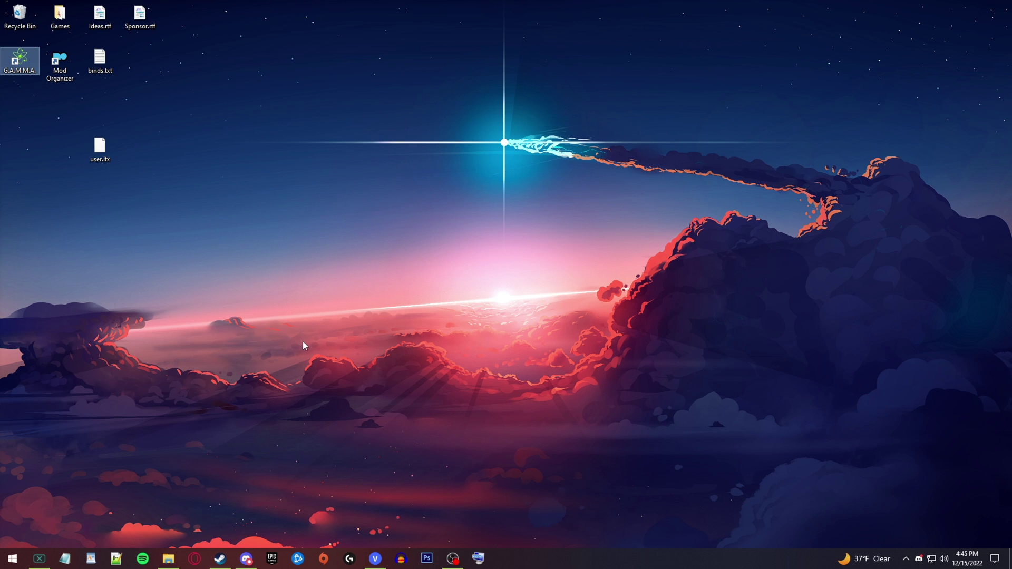
{"action": "left_click", "coordinate": [303, 345]}
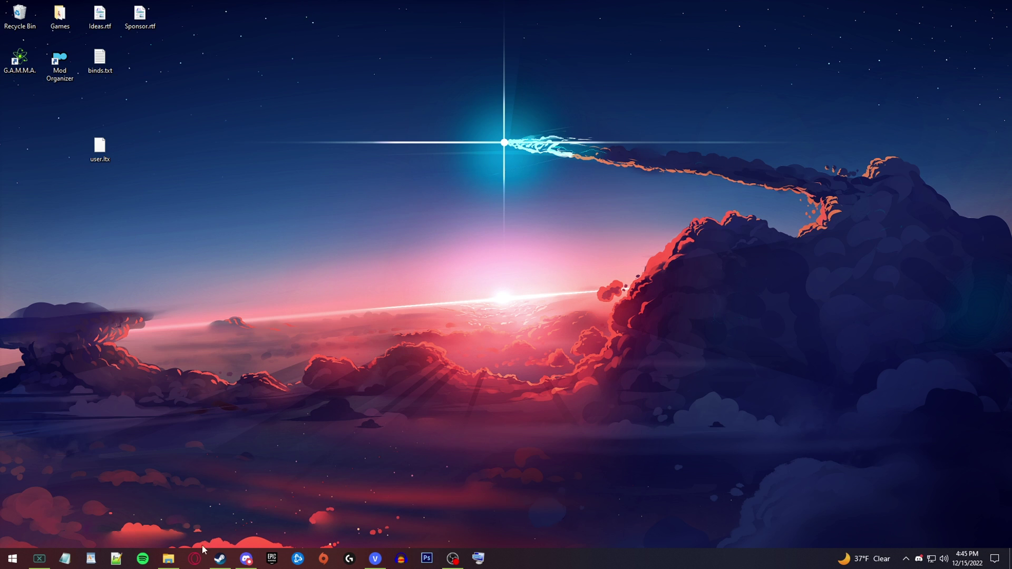
- Open the G.A.M.M.A. shortcut's file location, then the .Grok's Modpack Installer folder
{"action": "right_click", "coordinate": [8, 70]}
{"action": "left_click", "coordinate": [42, 93]}
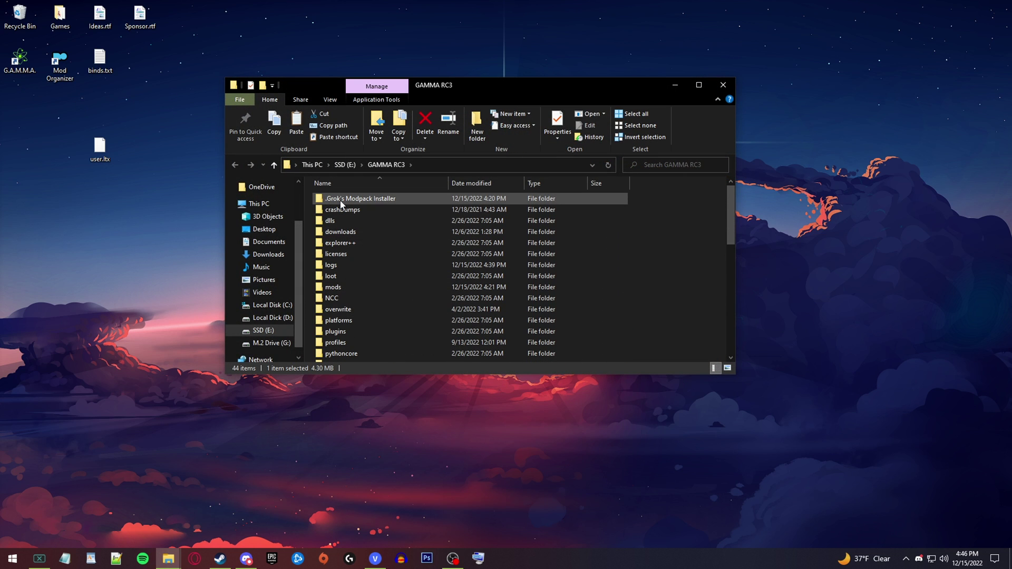
{"action": "scroll", "coordinate": [352, 210], "scroll_direction": "down", "scroll_amount": 5}
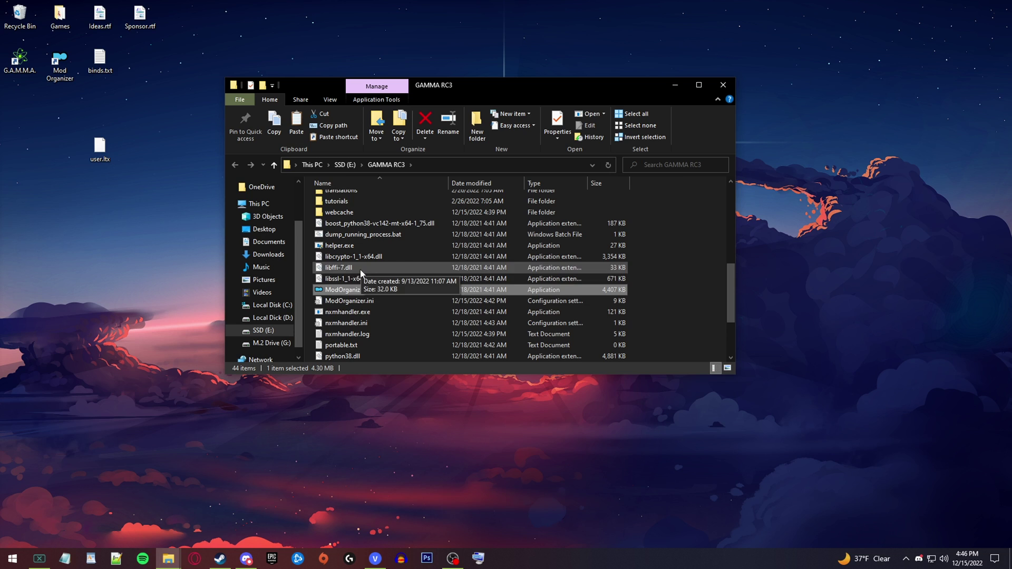
{"action": "scroll", "coordinate": [371, 232], "scroll_direction": "up", "scroll_amount": 5}
{"action": "scroll", "coordinate": [371, 232], "scroll_direction": "down", "scroll_amount": 5}
{"action": "scroll", "coordinate": [364, 216], "scroll_direction": "up", "scroll_amount": 5}
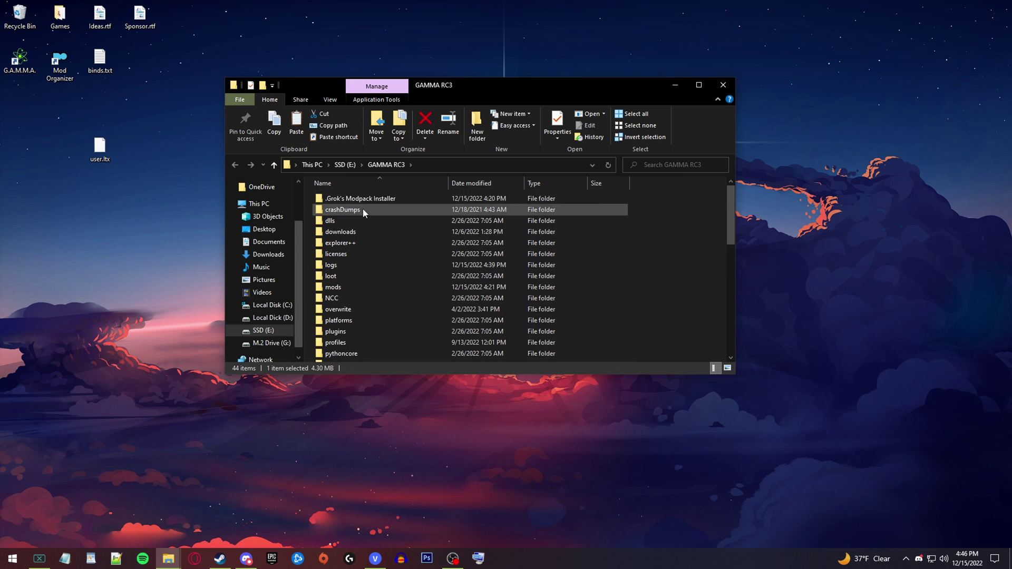
{"action": "left_click", "coordinate": [354, 202]}
{"action": "double_click", "coordinate": [354, 202]}
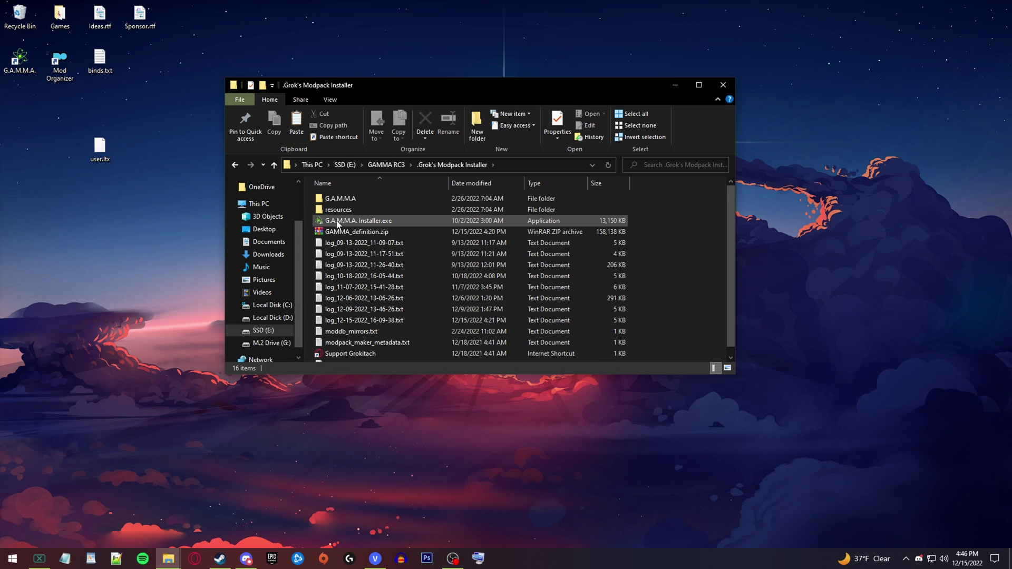
- Launch G.A.M.M.A. Installer.exe 3.8, move its window up-left, and bring Discord back
{"action": "double_click", "coordinate": [367, 222]}
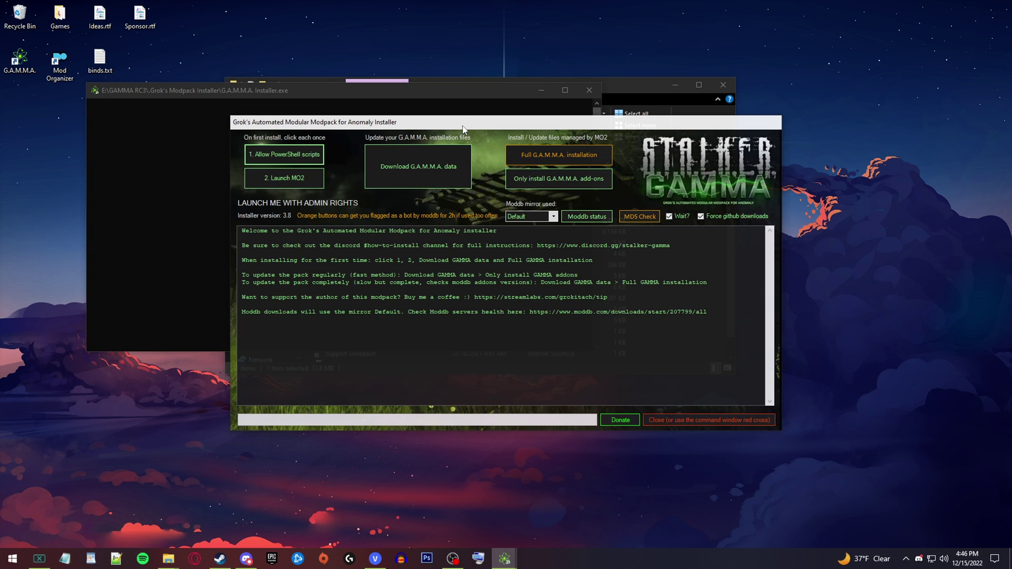
{"action": "left_click_drag", "start_coordinate": [462, 122], "coordinate": [431, 100]}
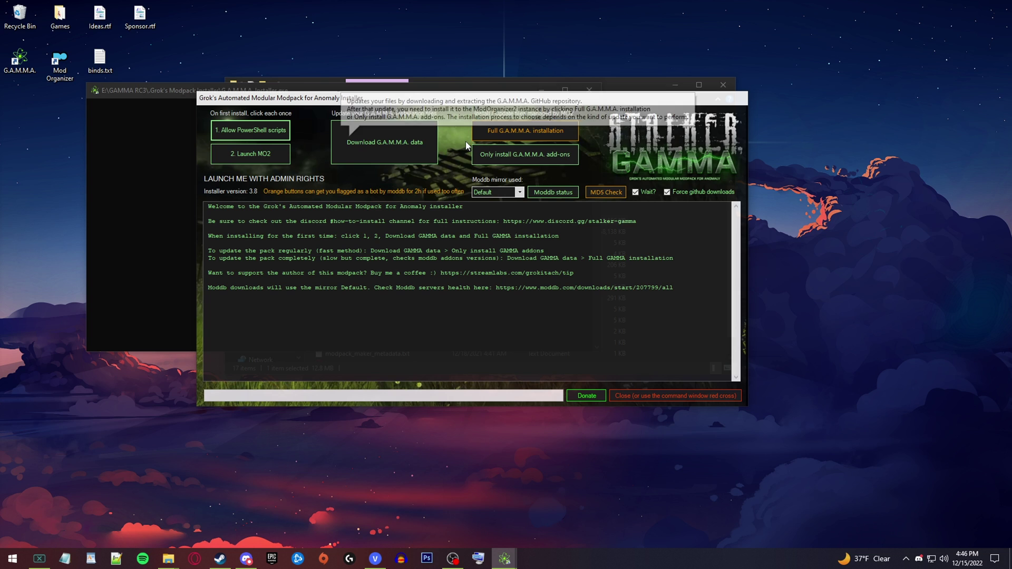
{"action": "left_click", "coordinate": [246, 558]}
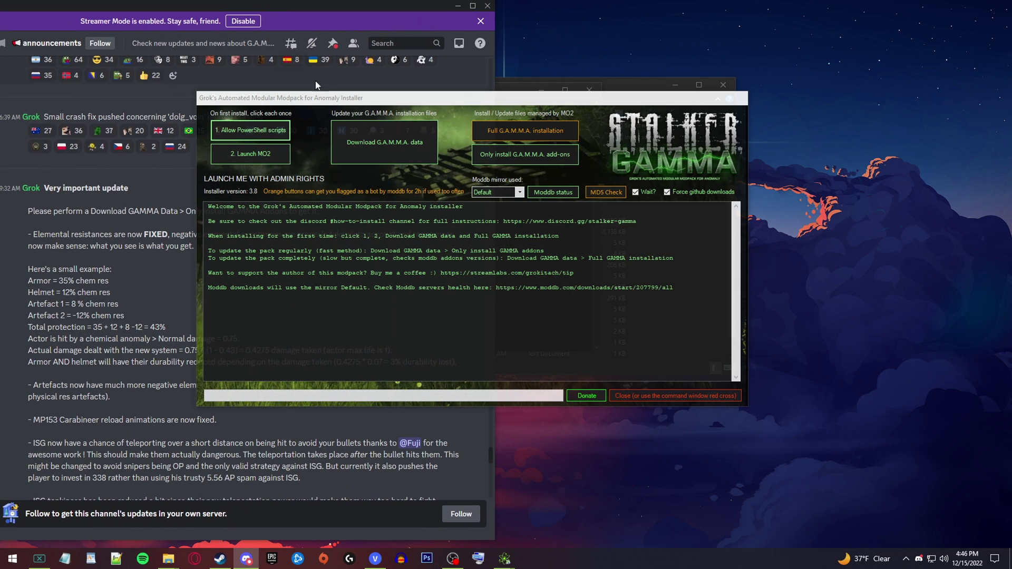
- Read Grok's #announcements post: download GAMMA data, then only install GAMMA addons
{"action": "left_click_drag", "start_coordinate": [290, 98], "coordinate": [630, 92]}
{"action": "left_click_drag", "start_coordinate": [294, 5], "coordinate": [406, 9]}
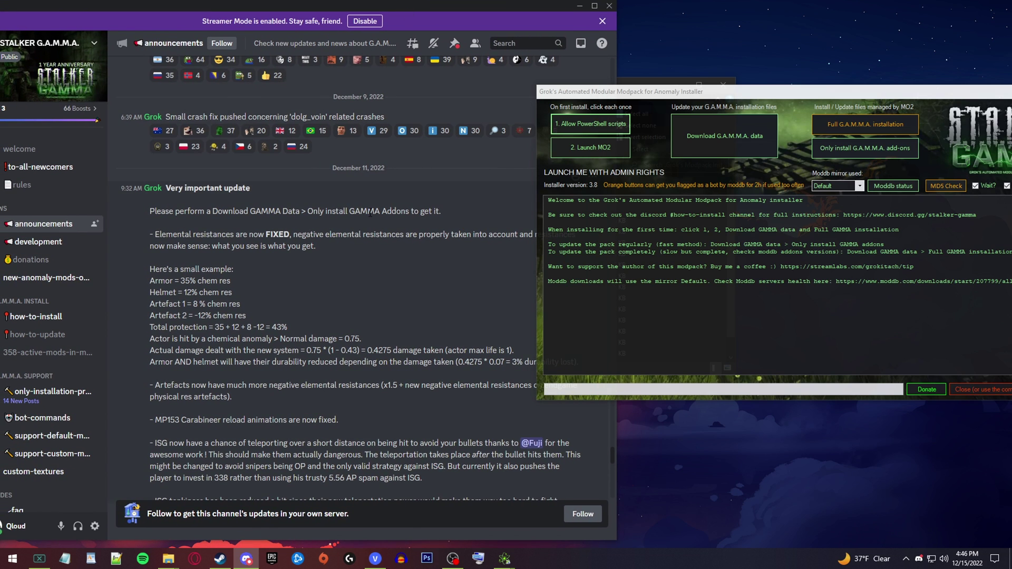
{"action": "scroll", "coordinate": [370, 264], "scroll_direction": "down", "scroll_amount": 10}
{"action": "scroll", "coordinate": [362, 267], "scroll_direction": "up", "scroll_amount": 10}
{"action": "left_click_drag", "start_coordinate": [308, 211], "coordinate": [446, 214]}
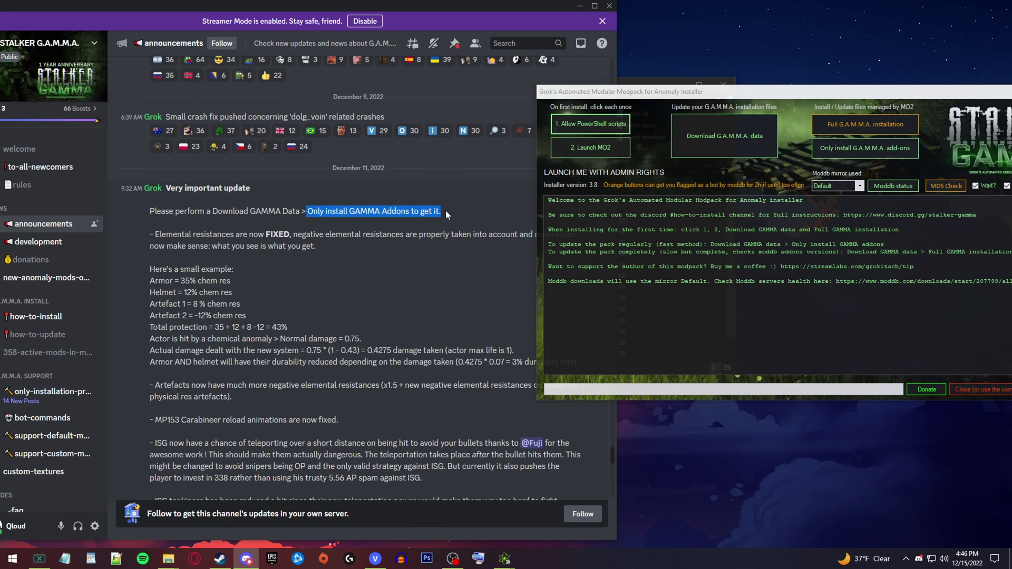
{"action": "left_click", "coordinate": [408, 214]}
{"action": "scroll", "coordinate": [363, 274], "scroll_direction": "up", "scroll_amount": 10}
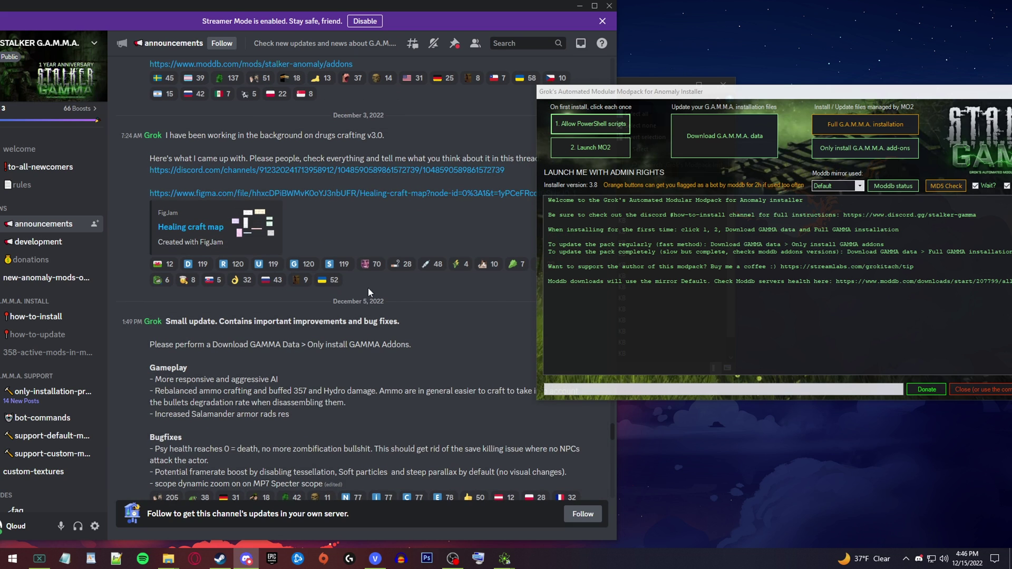
{"action": "scroll", "coordinate": [368, 287], "scroll_direction": "down", "scroll_amount": 10}
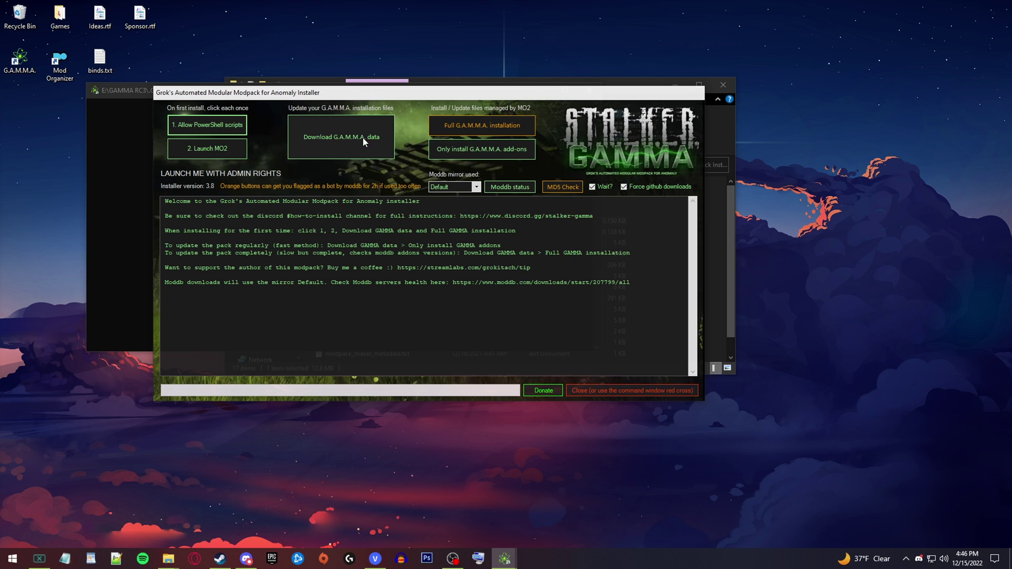
- Run Download G.A.M.M.A. data and confirm the log says 'data are up-to-date!'
{"action": "left_click", "coordinate": [324, 139]}
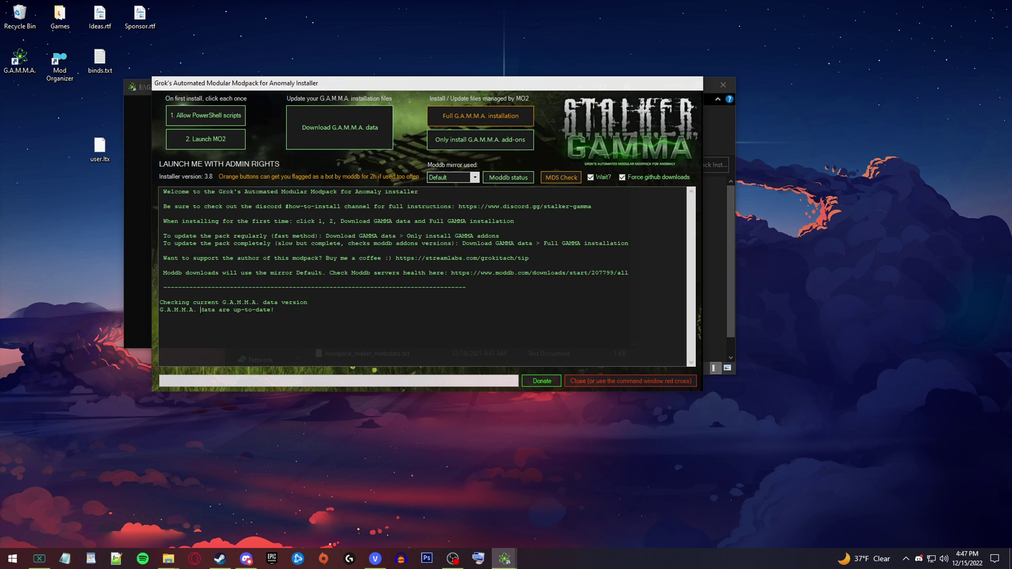
{"action": "left_click_drag", "start_coordinate": [201, 310], "coordinate": [288, 314]}
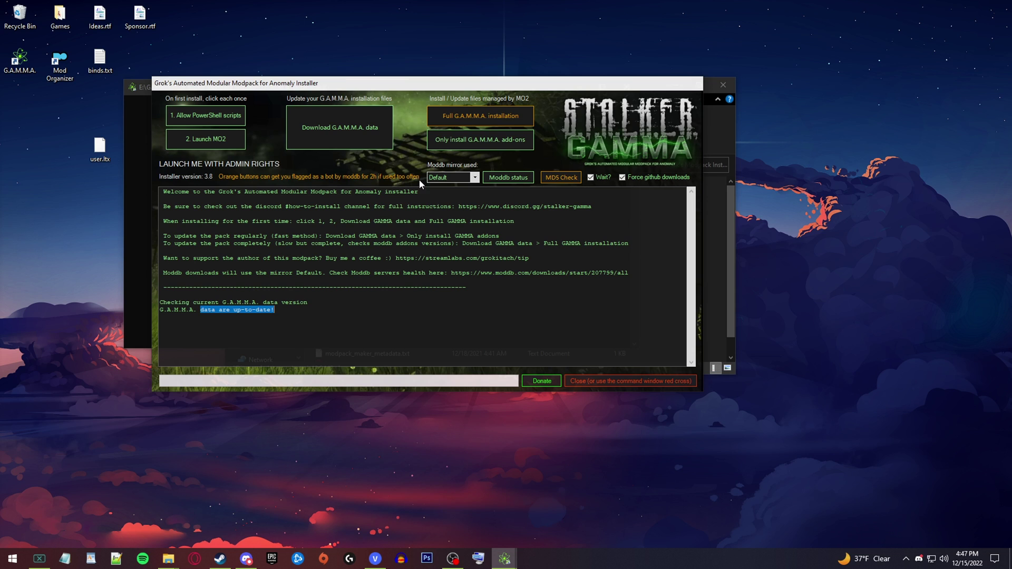
- Close the GAMMA installer and the modpack installer folder window
{"action": "left_click", "coordinate": [618, 386]}
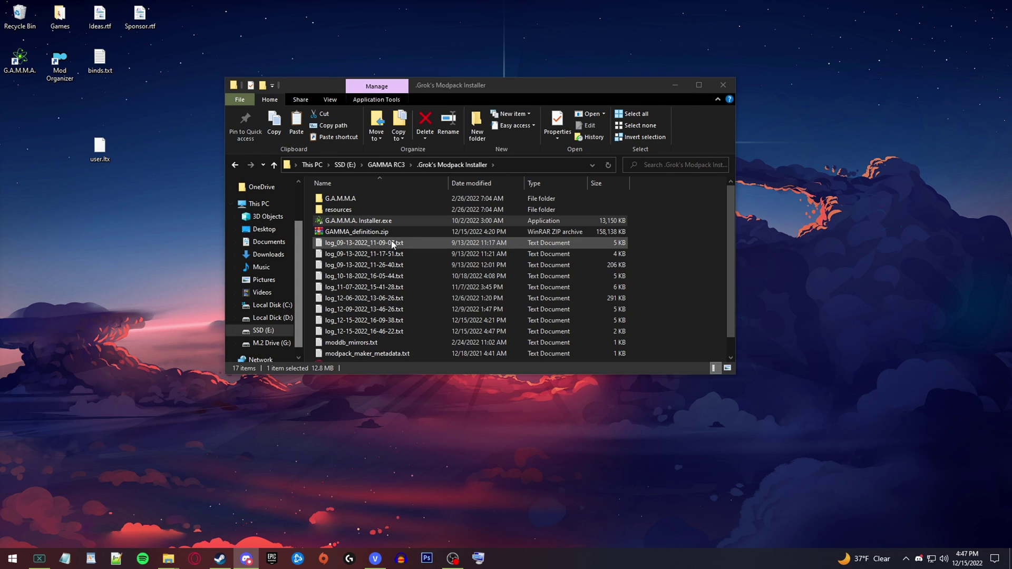
{"action": "left_click_drag", "start_coordinate": [706, 86], "coordinate": [783, 85]}
{"action": "left_click", "coordinate": [798, 84]}
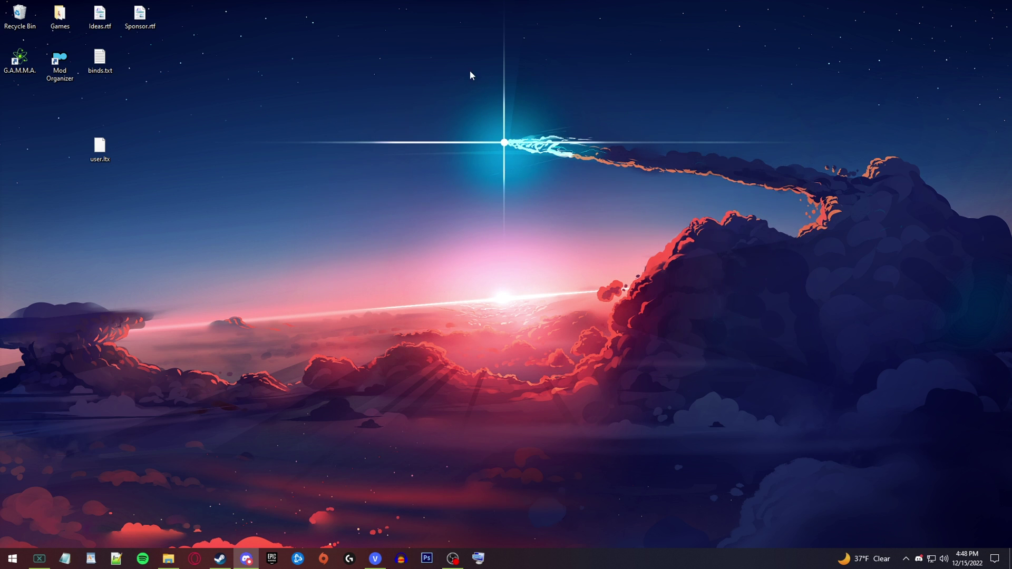
- Copy the desktop user.ltx backup into Anomaly-1.5.1.2\appdata, replacing the existing file
{"action": "left_click", "coordinate": [171, 559]}
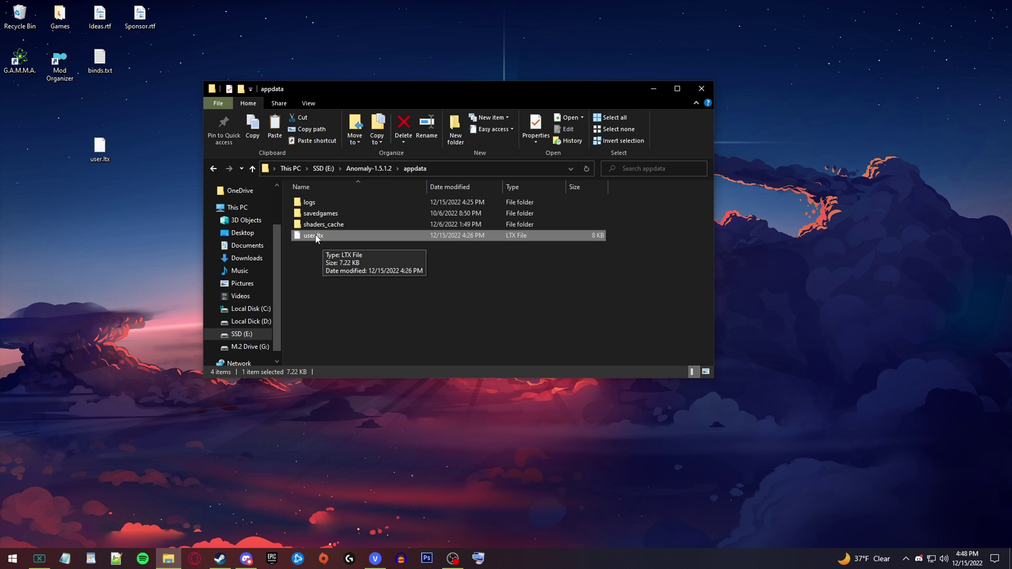
{"action": "left_click", "coordinate": [149, 159]}
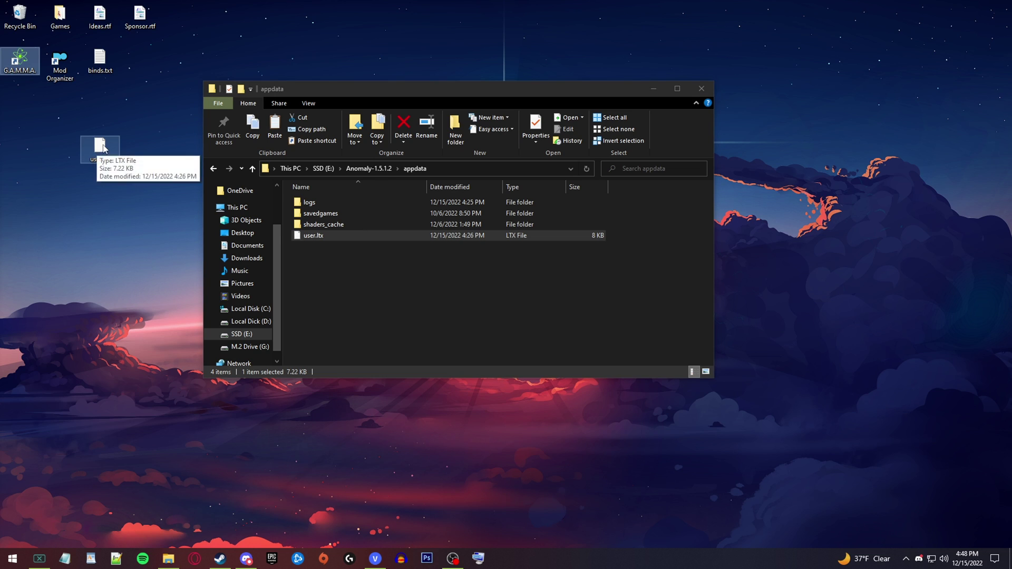
{"action": "left_click_drag", "start_coordinate": [98, 150], "coordinate": [333, 285]}
{"action": "left_click", "coordinate": [451, 200]}
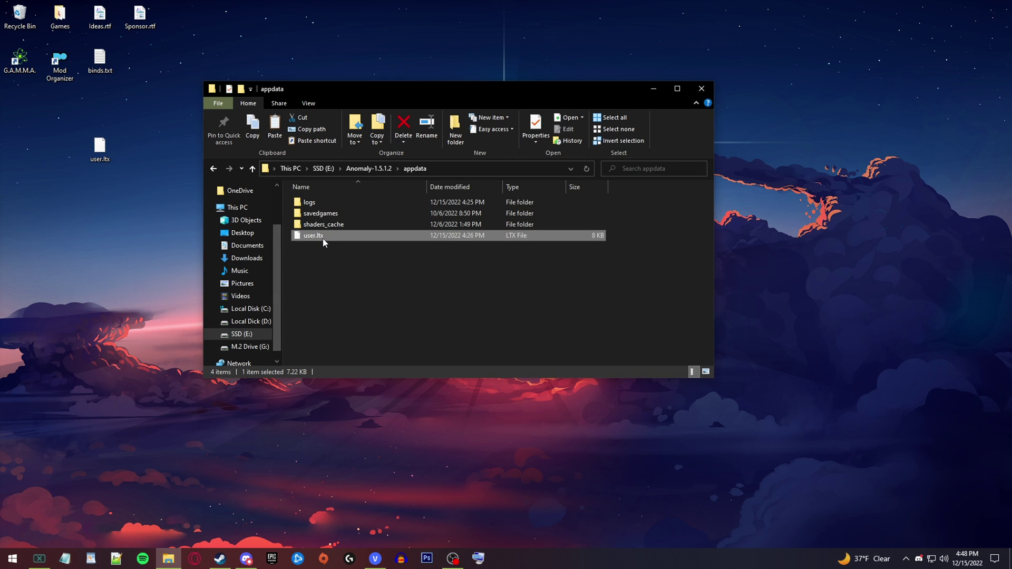
- Close the appdata folder and place the desktop user.ltx icon beside binds.txt
{"action": "left_click", "coordinate": [100, 149]}
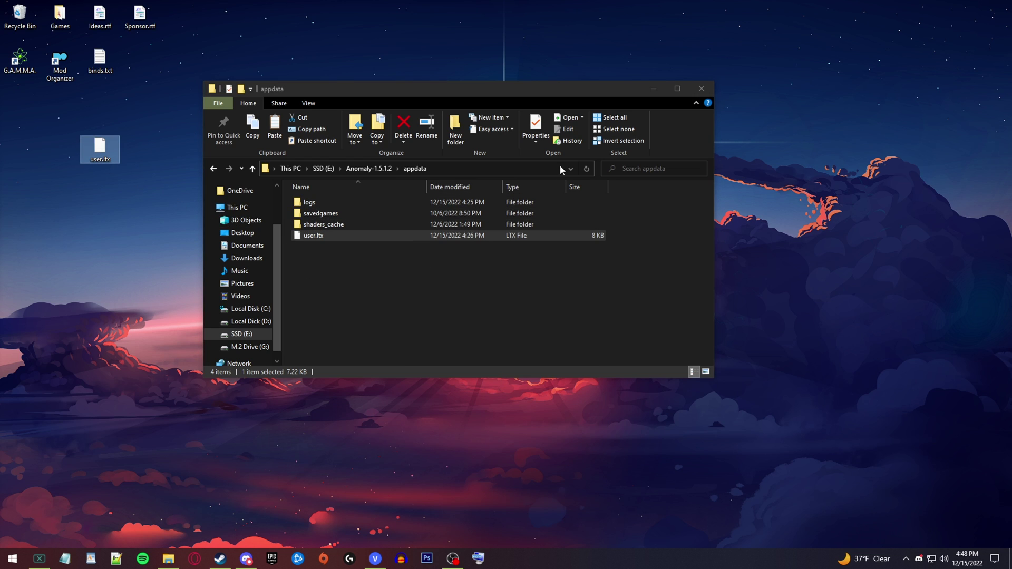
{"action": "left_click", "coordinate": [706, 87]}
{"action": "left_click_drag", "start_coordinate": [101, 149], "coordinate": [74, 157]}
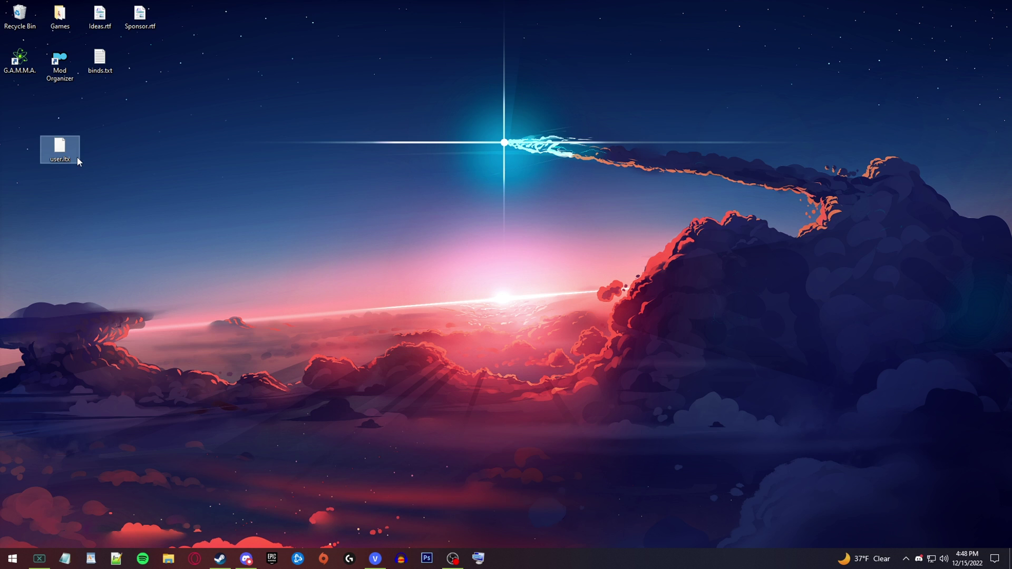
{"action": "left_click_drag", "start_coordinate": [74, 158], "coordinate": [103, 153]}
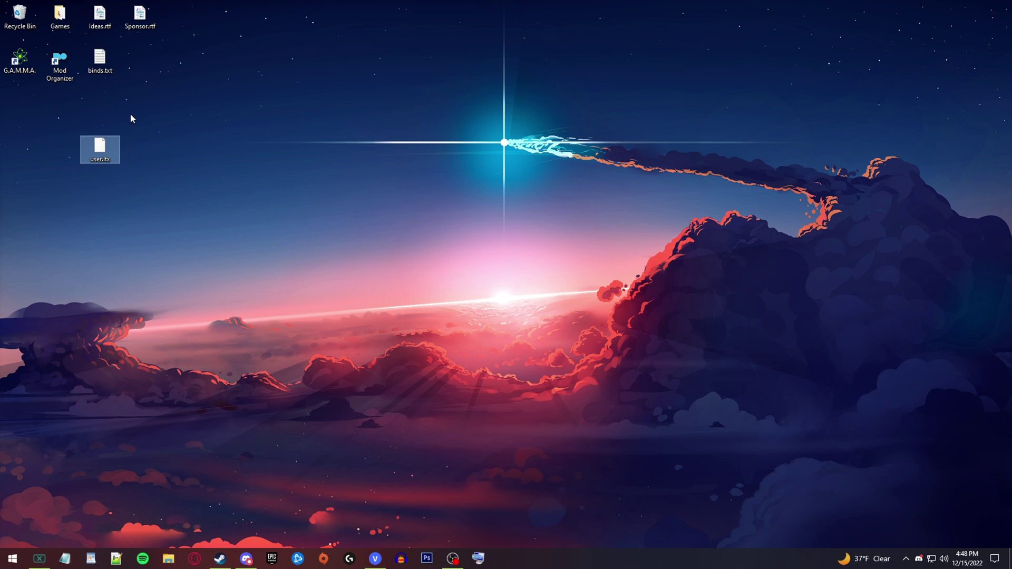
- Delete the user.ltx backup copy from the desktop
{"action": "key", "text": "Delete"}
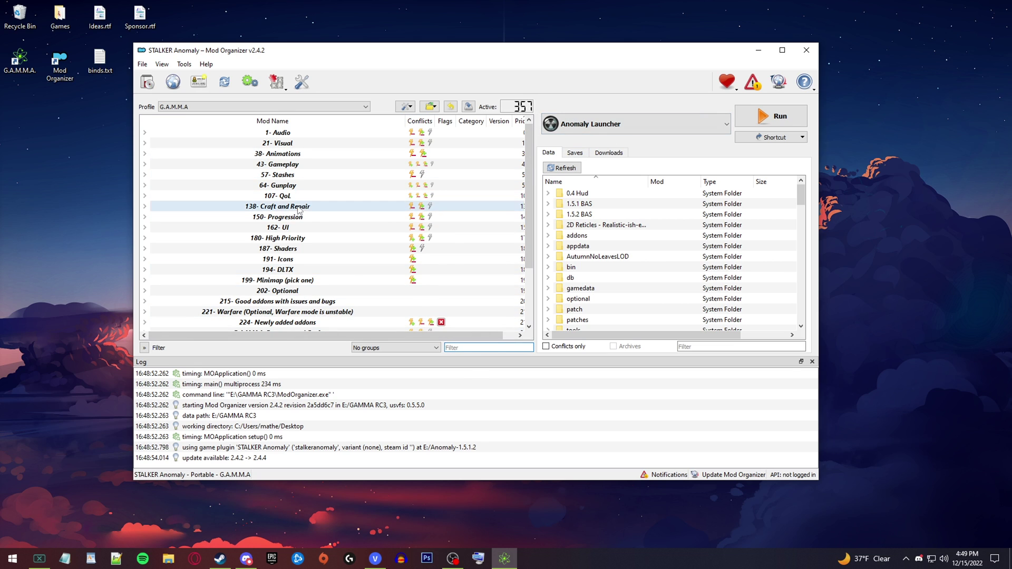
- Expand and collapse the 202- Optional group, then filter the mod list by 'mcm'
{"action": "scroll", "coordinate": [285, 248], "scroll_direction": "down", "scroll_amount": 3}
{"action": "scroll", "coordinate": [283, 269], "scroll_direction": "up", "scroll_amount": 3}
{"action": "scroll", "coordinate": [283, 270], "scroll_direction": "down", "scroll_amount": 3}
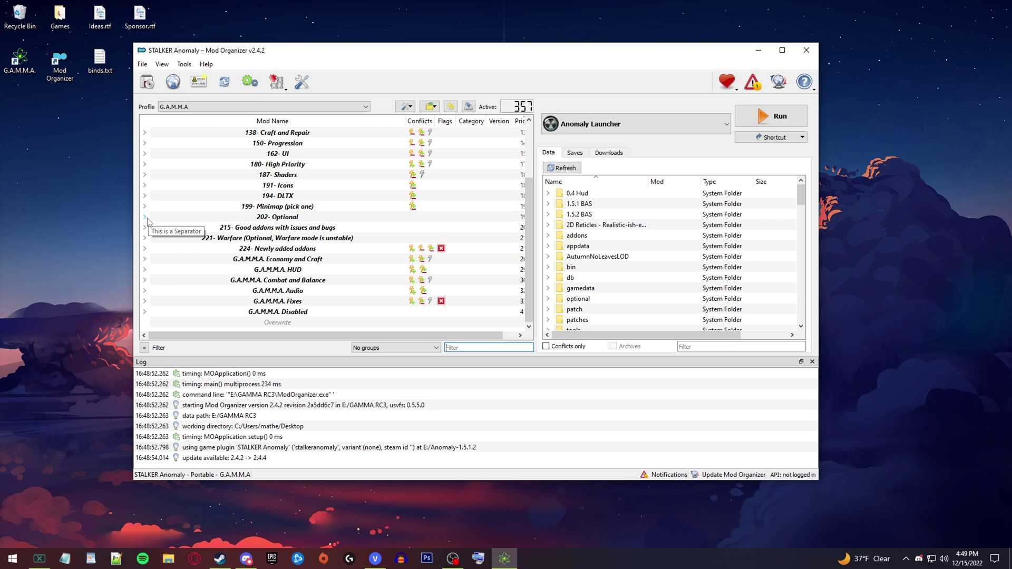
{"action": "left_click", "coordinate": [145, 217]}
{"action": "scroll", "coordinate": [206, 216], "scroll_direction": "up", "scroll_amount": 1}
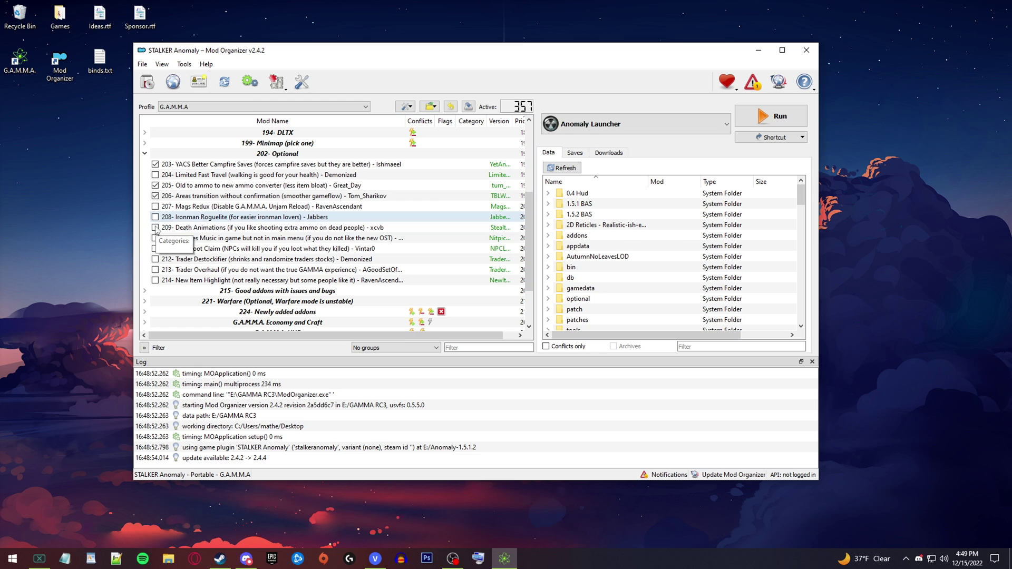
{"action": "left_click", "coordinate": [145, 154]}
{"action": "left_click", "coordinate": [462, 345]}
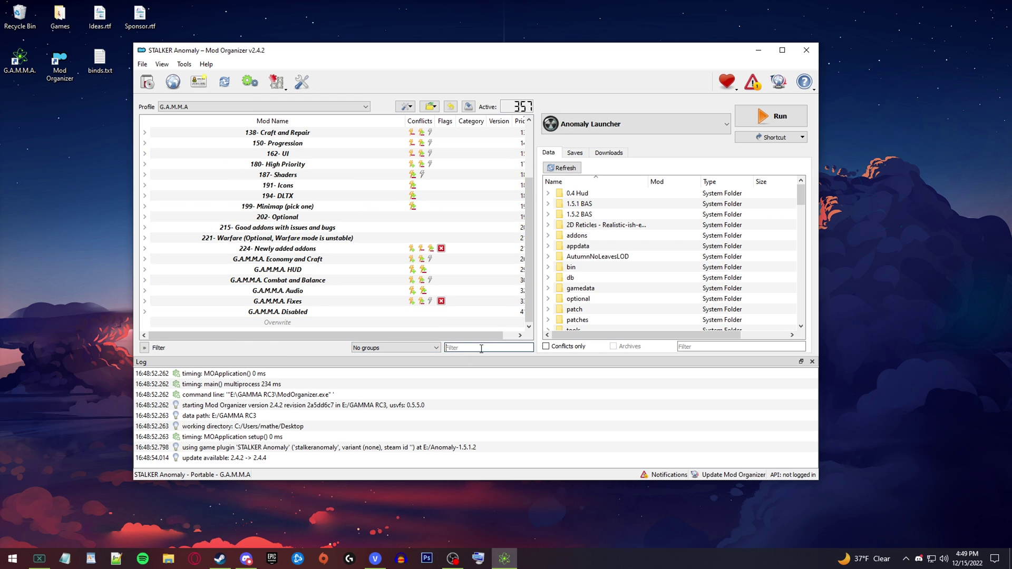
{"action": "type", "text": "mcm"}
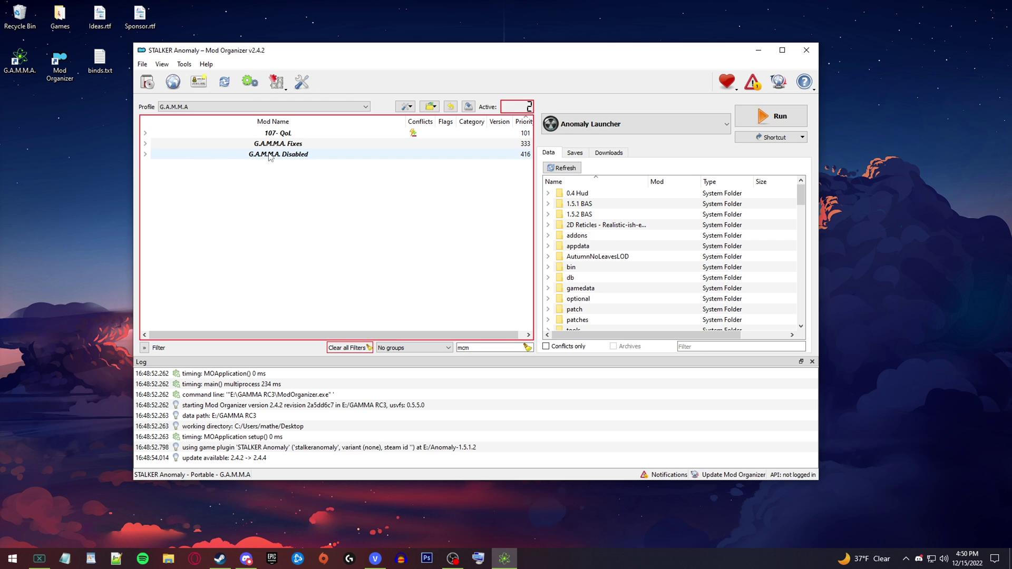
- Enable G.A.M.M.A. MCM values instead of the personal-changes version, then clear the filter
{"action": "left_click", "coordinate": [144, 145]}
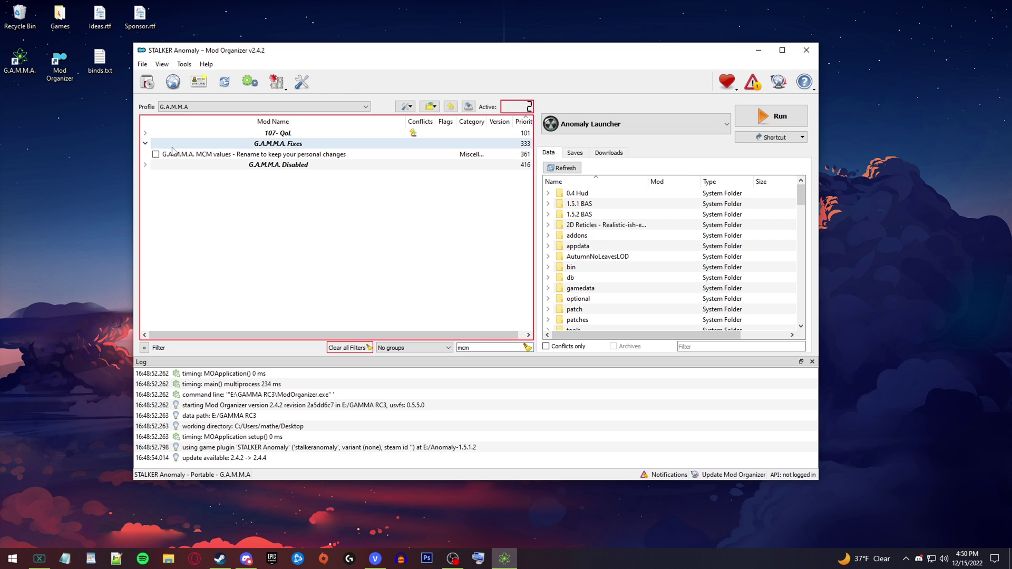
{"action": "left_click", "coordinate": [145, 163]}
{"action": "left_click", "coordinate": [156, 175]}
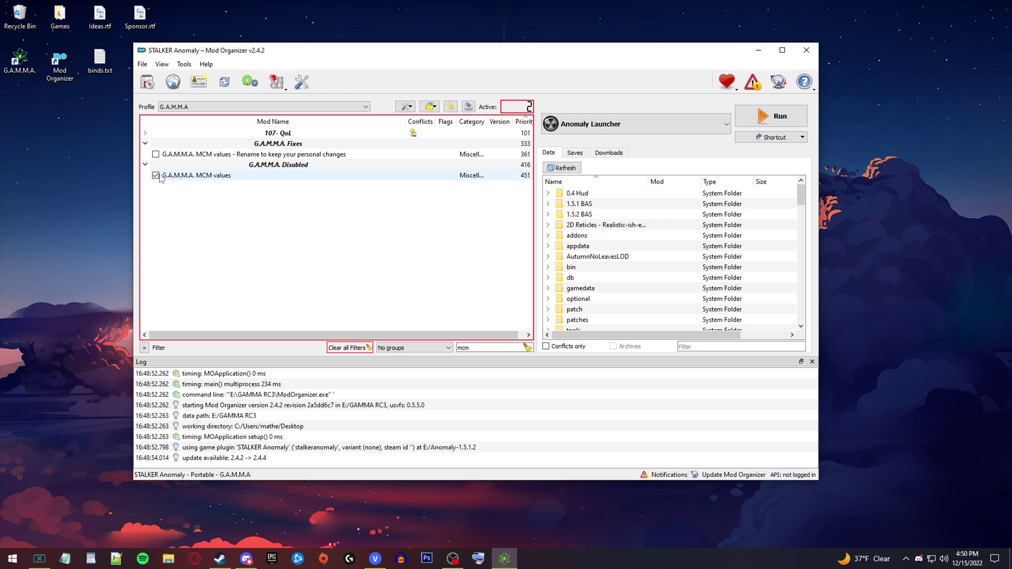
{"action": "left_click", "coordinate": [156, 154]}
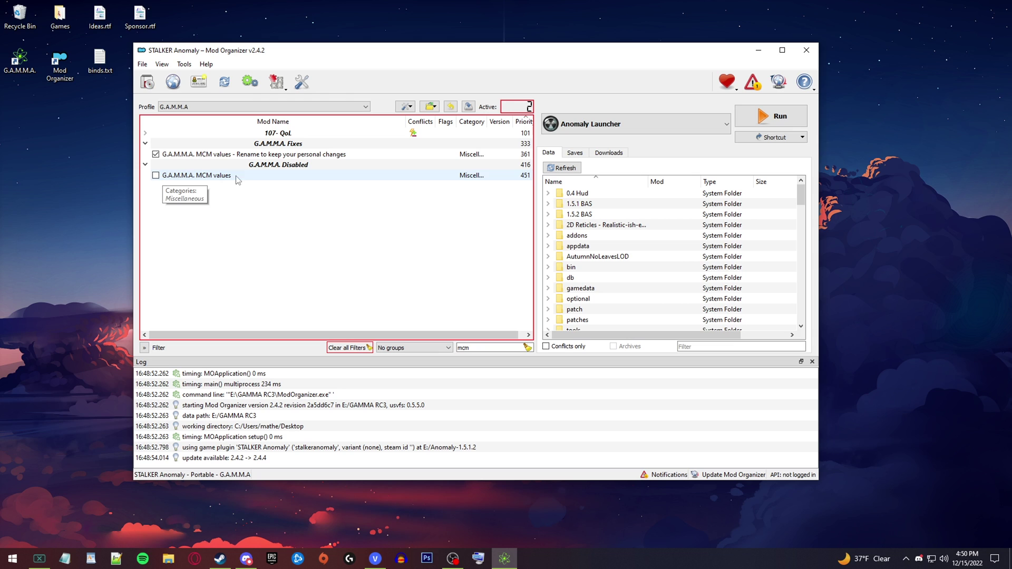
{"action": "left_click", "coordinate": [155, 154]}
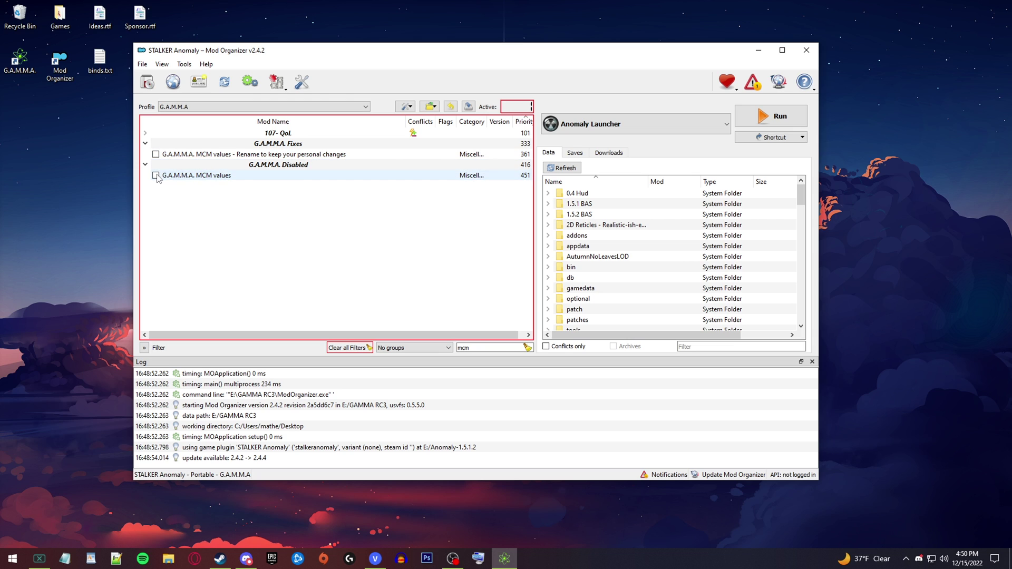
{"action": "left_click", "coordinate": [155, 175]}
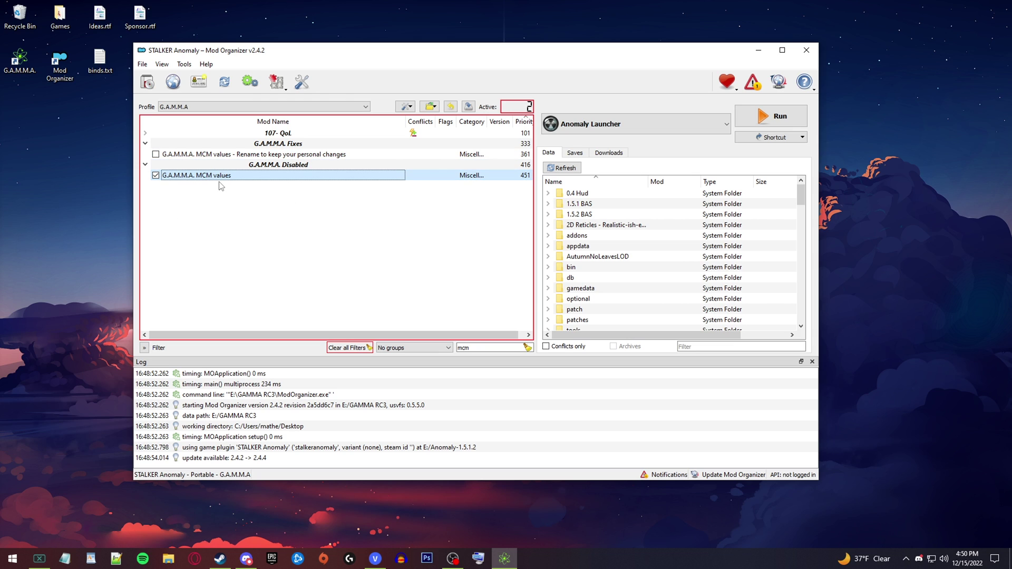
{"action": "key", "text": "ctrl+f"}
{"action": "key", "text": "BackSpace"}
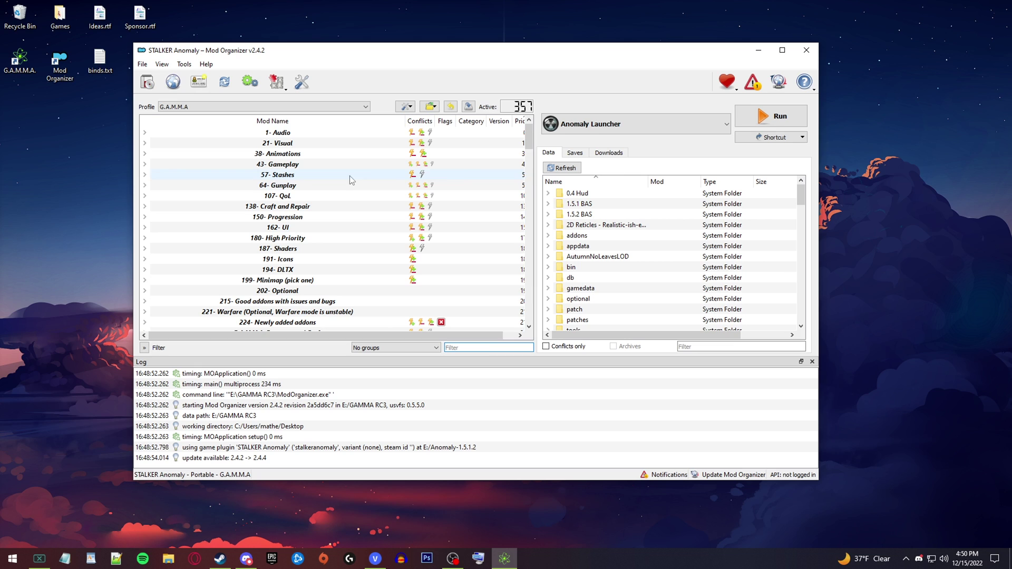
- Run Anomaly Launcher from Mod Organizer and start S.T.A.L.K.E.R. Anomaly
{"action": "left_click", "coordinate": [767, 124]}
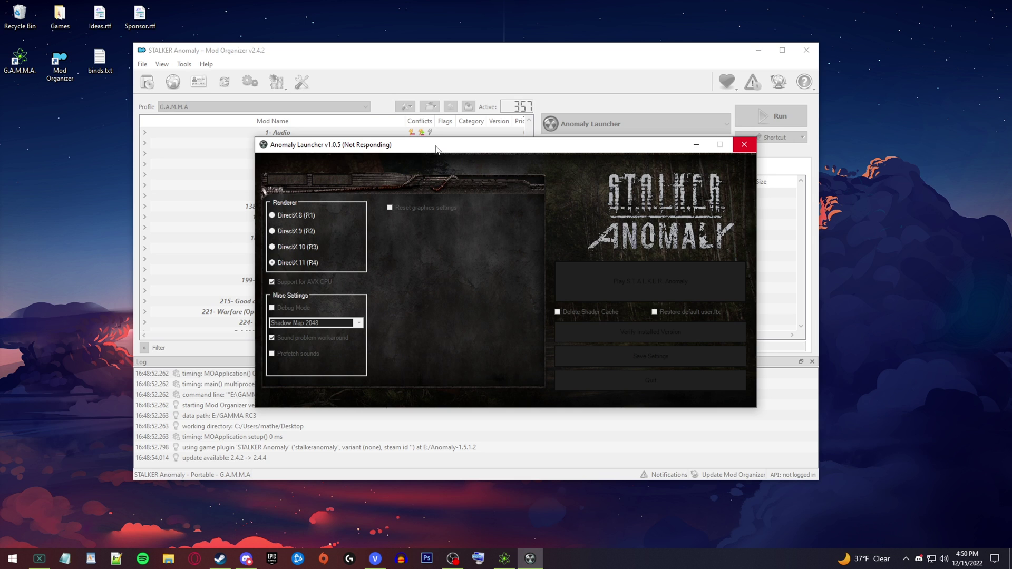
{"action": "left_click_drag", "start_coordinate": [435, 147], "coordinate": [465, 133]}
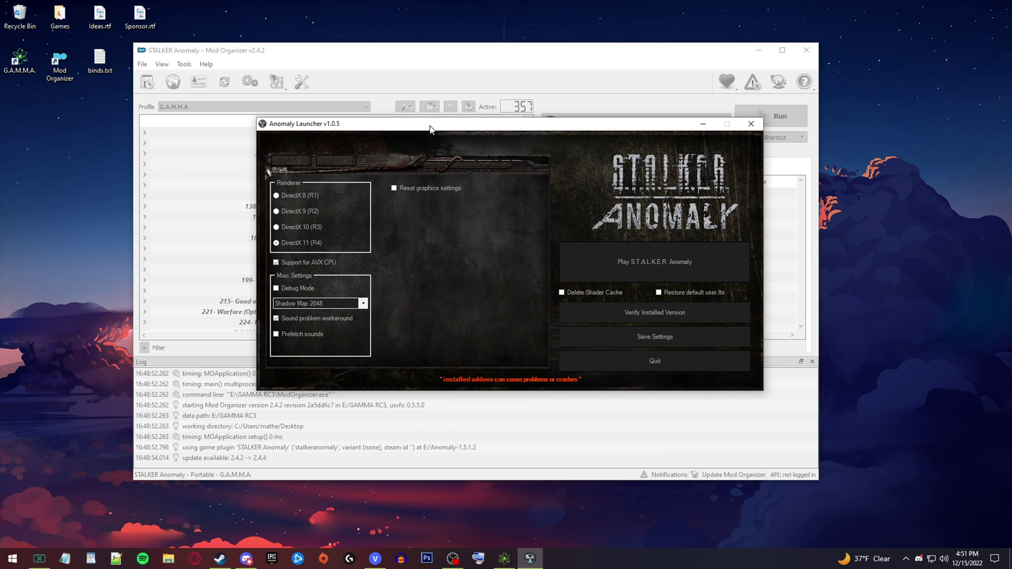
{"action": "left_click", "coordinate": [605, 259]}
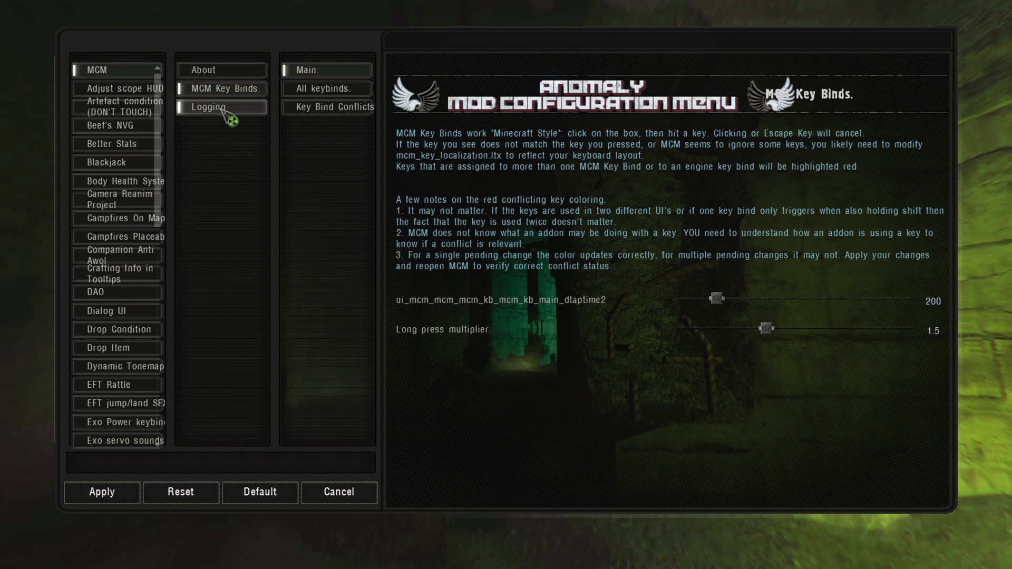
- Review the MCM key bind conflicts and the full MCM keybinds list
{"action": "left_click", "coordinate": [332, 107]}
{"action": "scroll", "coordinate": [327, 103], "scroll_direction": "down", "scroll_amount": 1}
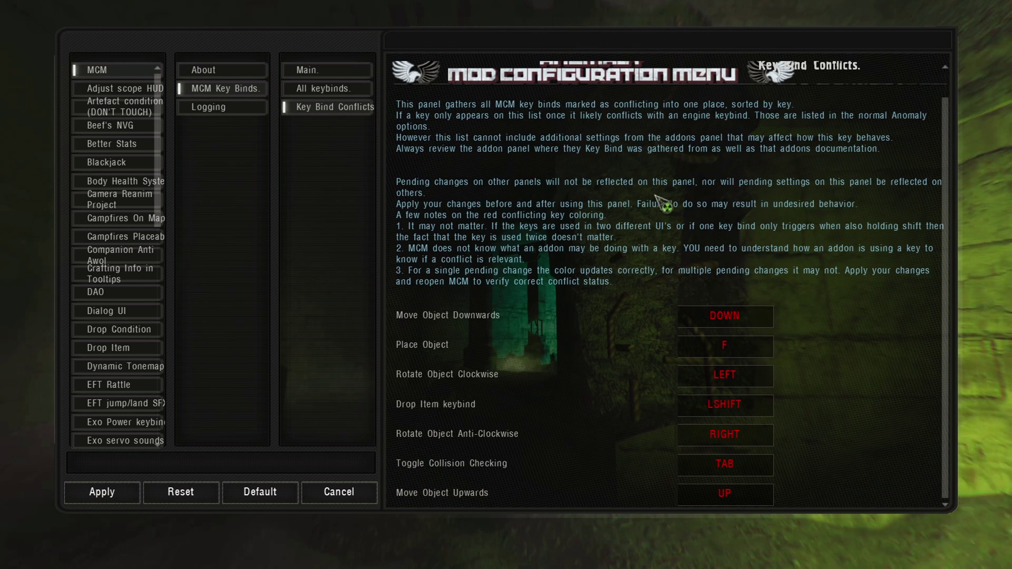
{"action": "left_click", "coordinate": [323, 89]}
{"action": "scroll", "coordinate": [615, 211], "scroll_direction": "down", "scroll_amount": 5}
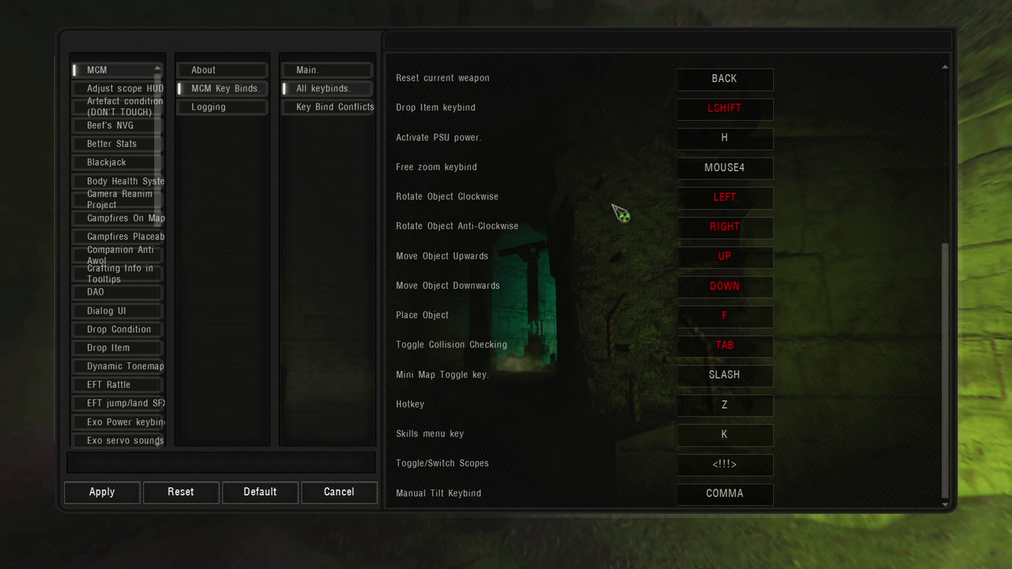
{"action": "scroll", "coordinate": [656, 237], "scroll_direction": "up", "scroll_amount": 3}
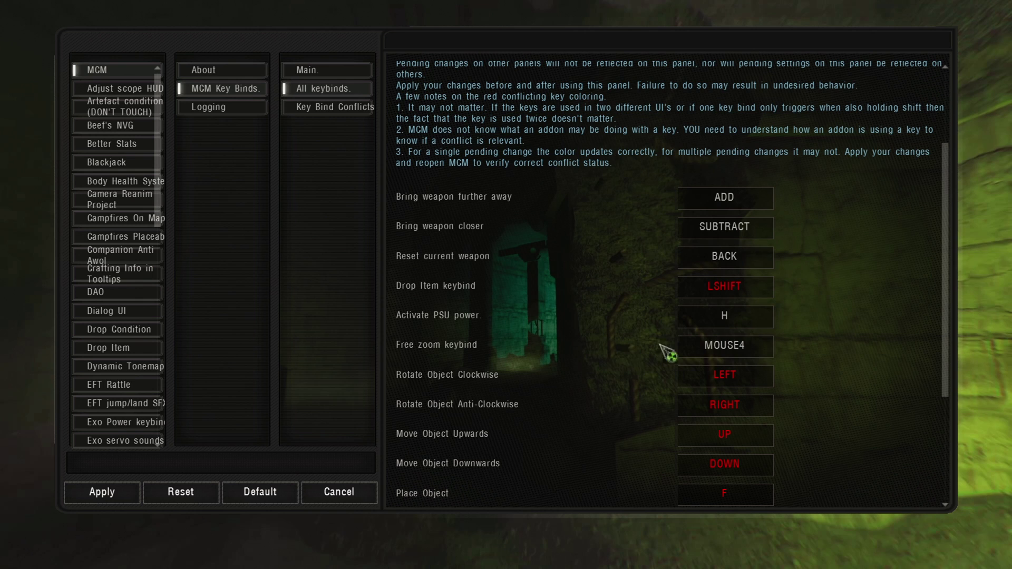
{"action": "scroll", "coordinate": [685, 374], "scroll_direction": "down", "scroll_amount": 5}
{"action": "scroll", "coordinate": [674, 348], "scroll_direction": "up", "scroll_amount": 8}
{"action": "scroll", "coordinate": [654, 358], "scroll_direction": "down", "scroll_amount": 8}
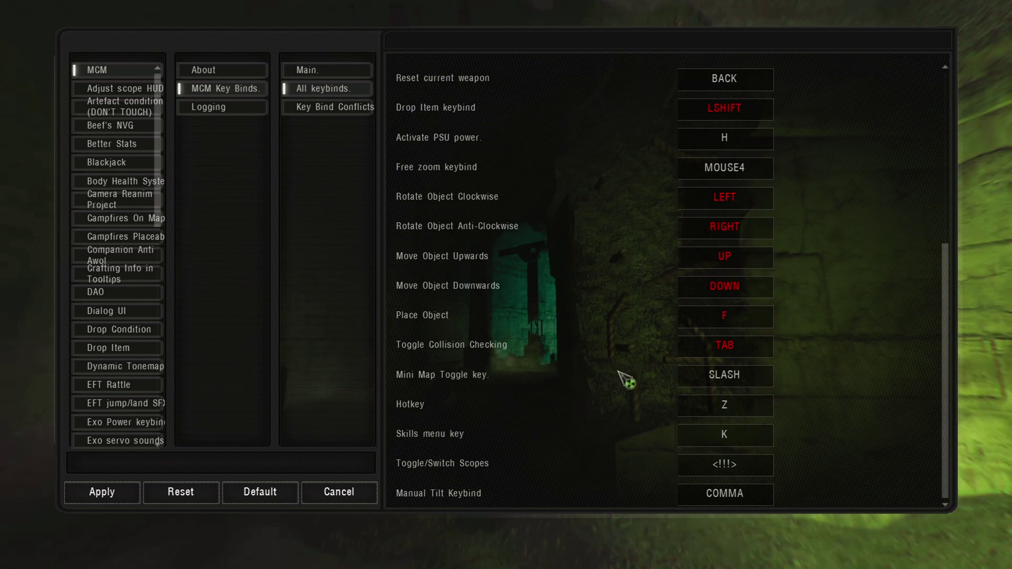
{"action": "scroll", "coordinate": [627, 385], "scroll_direction": "up", "scroll_amount": 8}
- Check the Companion Anti Awol, Camera Reanim Project and Better Stats Bars pages, then apply and open Settings
{"action": "left_click", "coordinate": [118, 255]}
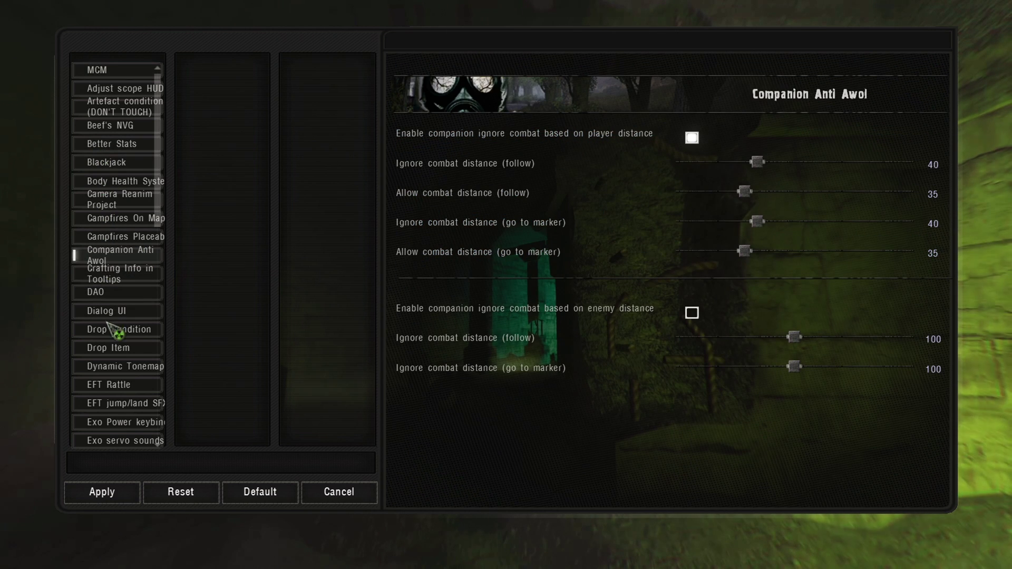
{"action": "left_click", "coordinate": [92, 199]}
{"action": "left_click", "coordinate": [119, 144]}
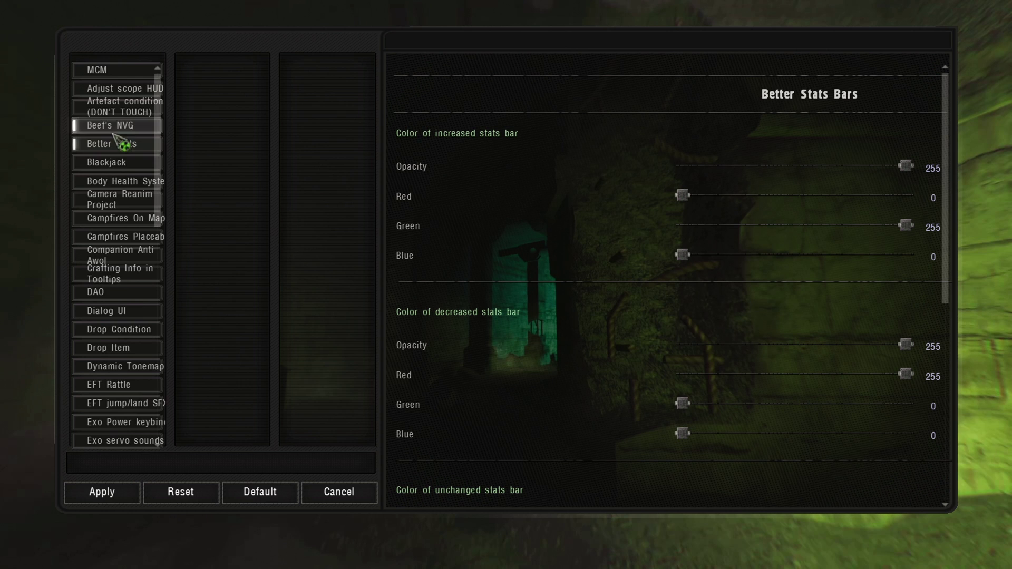
{"action": "scroll", "coordinate": [106, 221], "scroll_direction": "down", "scroll_amount": 6}
{"action": "scroll", "coordinate": [126, 295], "scroll_direction": "up", "scroll_amount": 6}
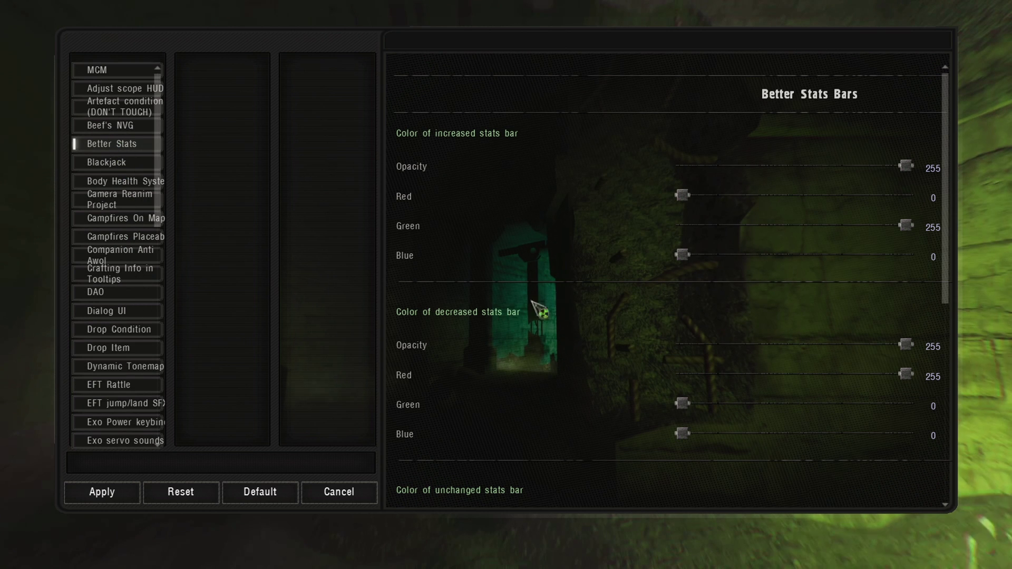
{"action": "left_click", "coordinate": [79, 494]}
{"action": "left_click", "coordinate": [506, 387]}
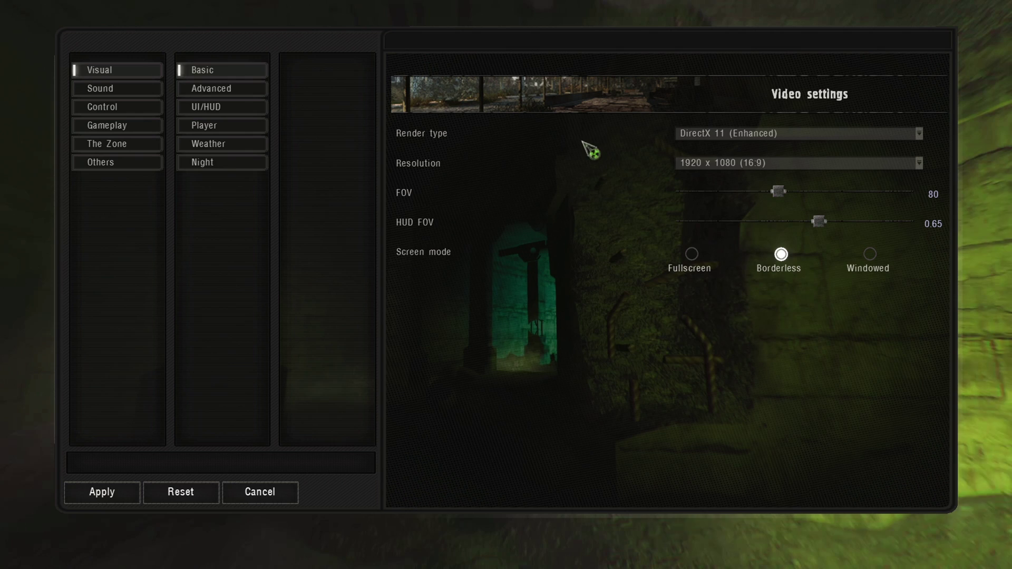
- Scroll through the advanced video settings and the keyboard bindings to confirm they were kept
{"action": "left_click", "coordinate": [228, 90]}
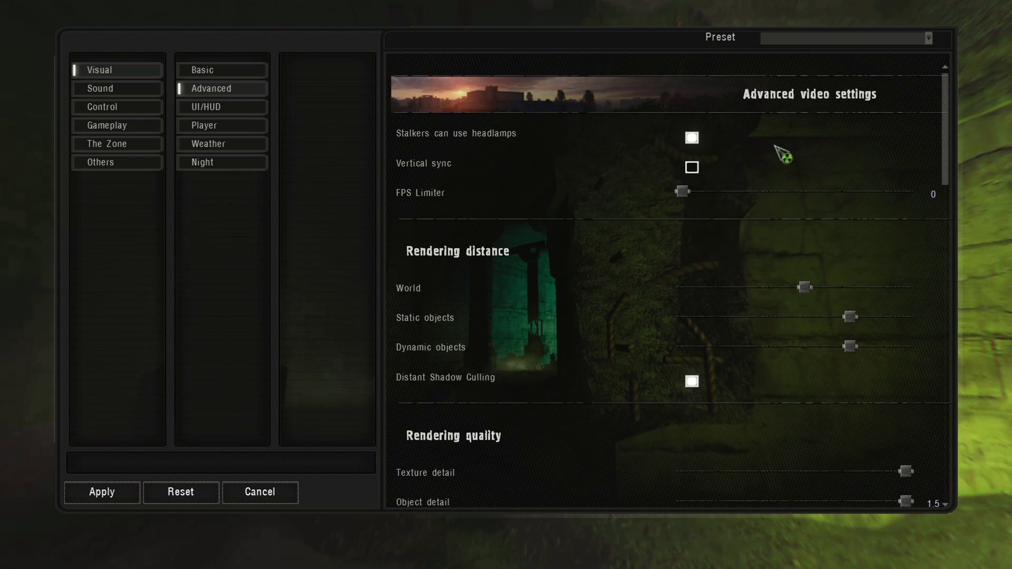
{"action": "left_click_drag", "start_coordinate": [942, 136], "coordinate": [953, 343]}
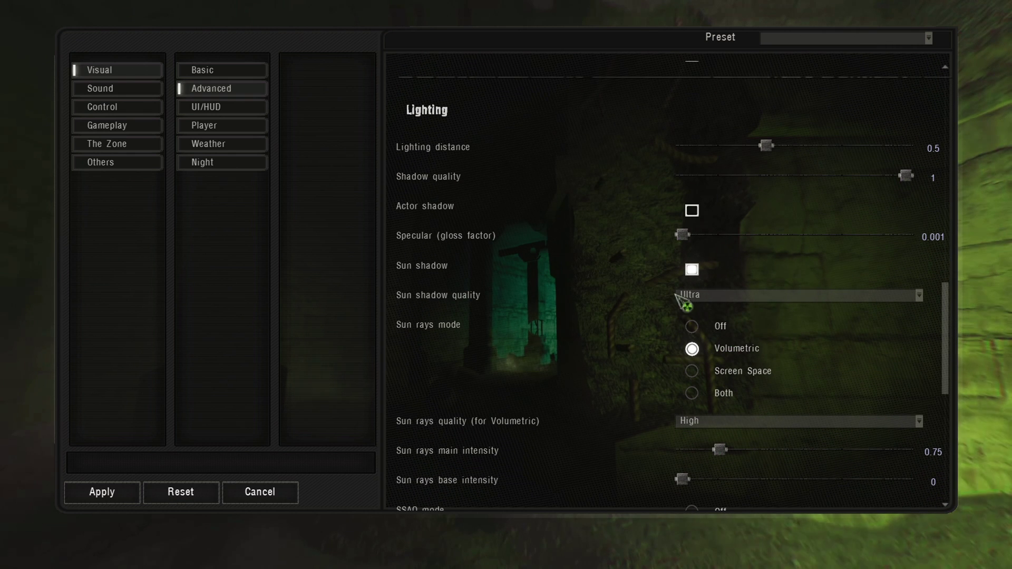
{"action": "left_click_drag", "start_coordinate": [952, 308], "coordinate": [932, 417]}
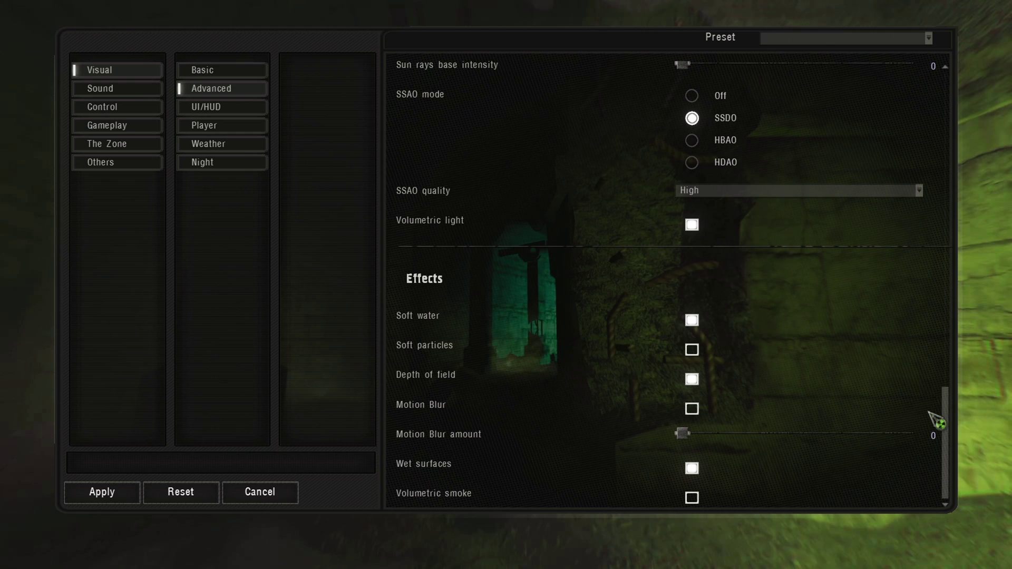
{"action": "left_click", "coordinate": [135, 107]}
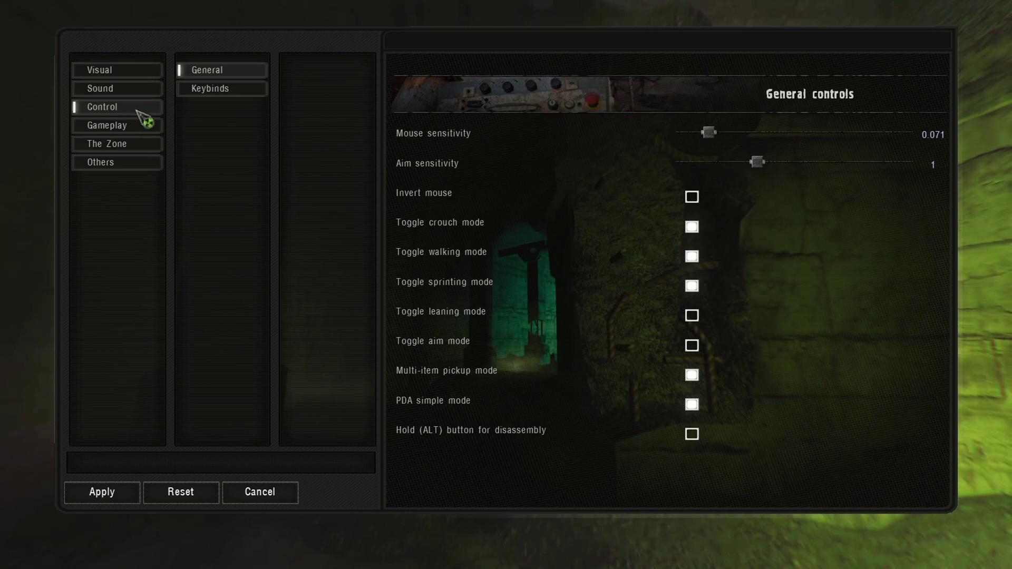
{"action": "left_click", "coordinate": [223, 90]}
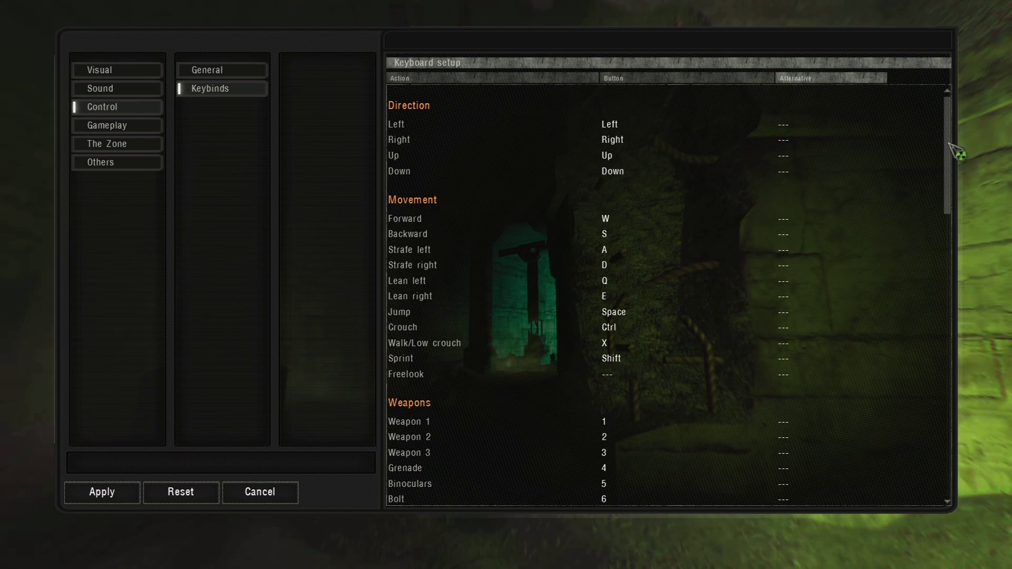
{"action": "left_click_drag", "start_coordinate": [960, 153], "coordinate": [944, 325]}
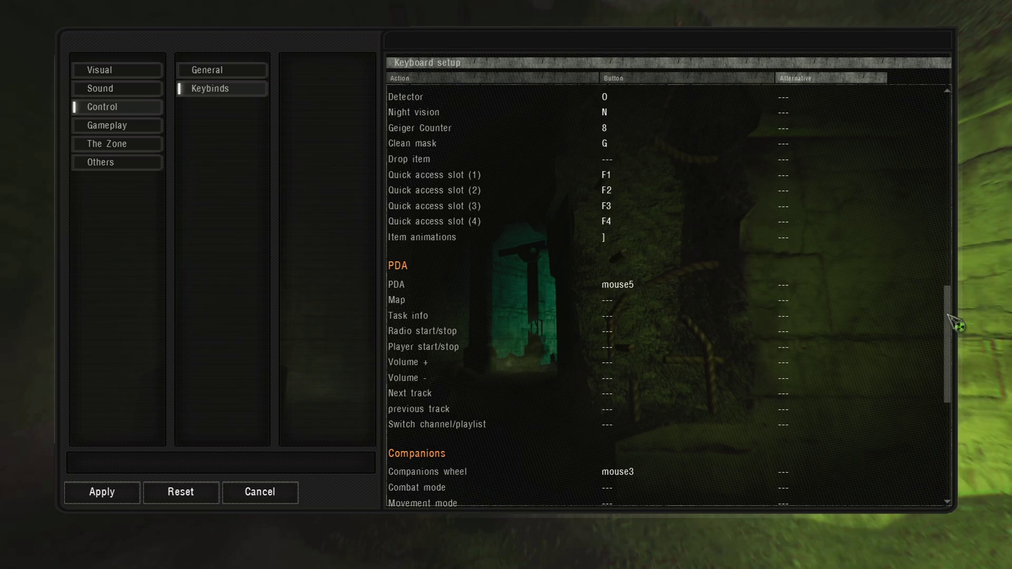
{"action": "left_click_drag", "start_coordinate": [950, 323], "coordinate": [946, 123]}
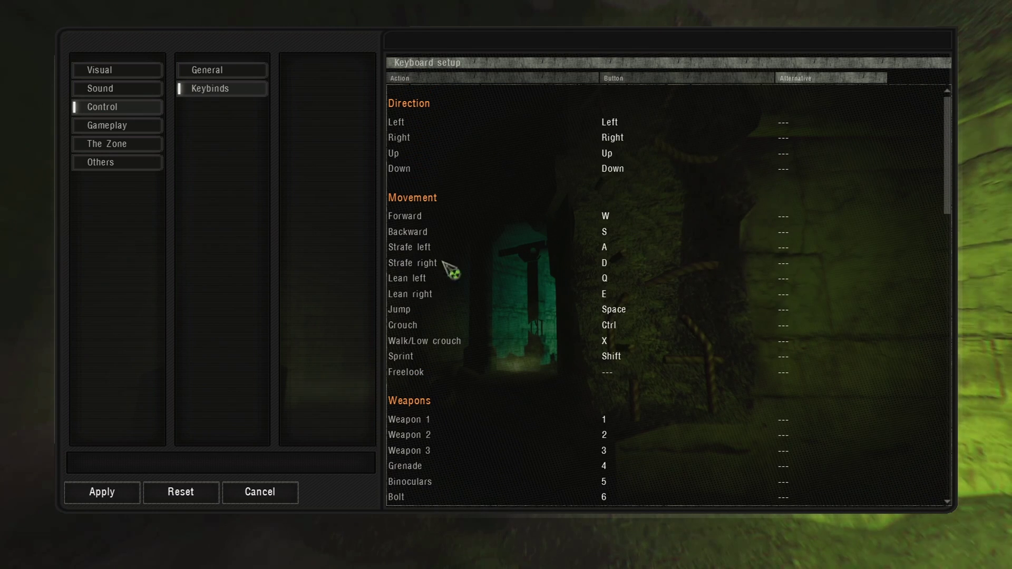
- Cancel the settings and exit the game to Windows
{"action": "left_click", "coordinate": [261, 496]}
{"action": "left_click", "coordinate": [509, 427]}
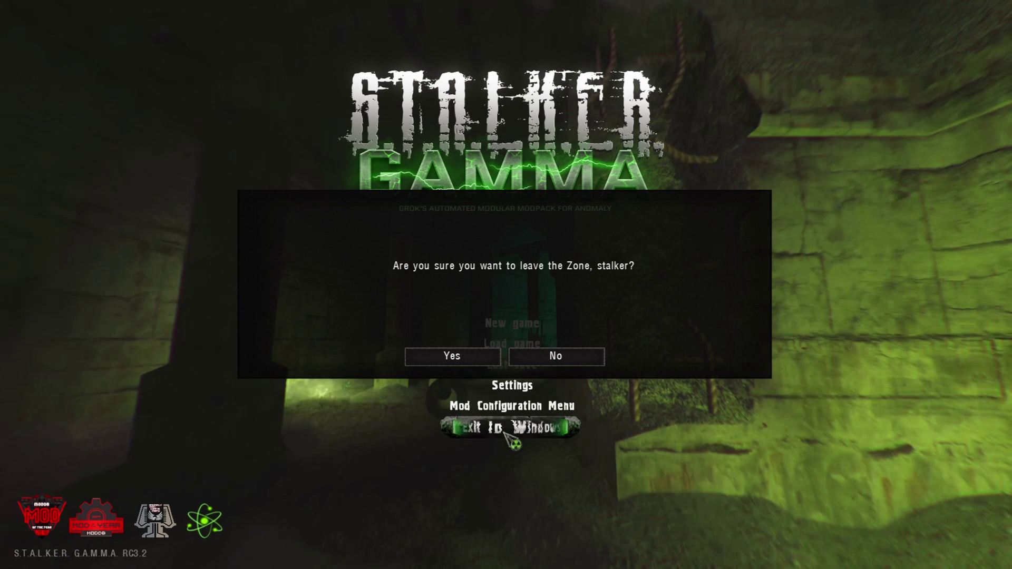
{"action": "left_click", "coordinate": [424, 358]}
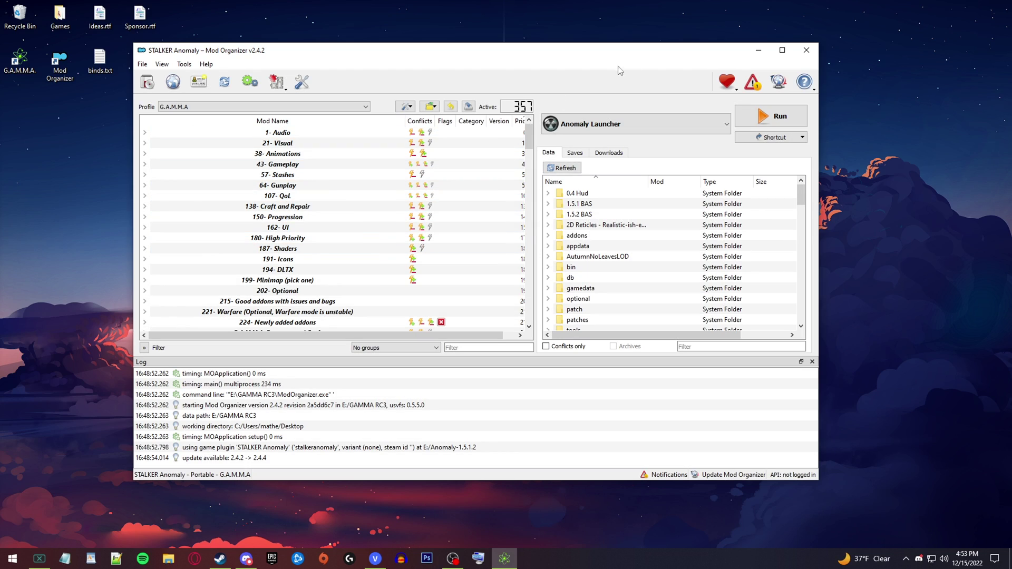
- Minimize Mod Organizer and scroll Discord's #faq channel to the keybinds backup post
{"action": "left_click", "coordinate": [758, 50]}
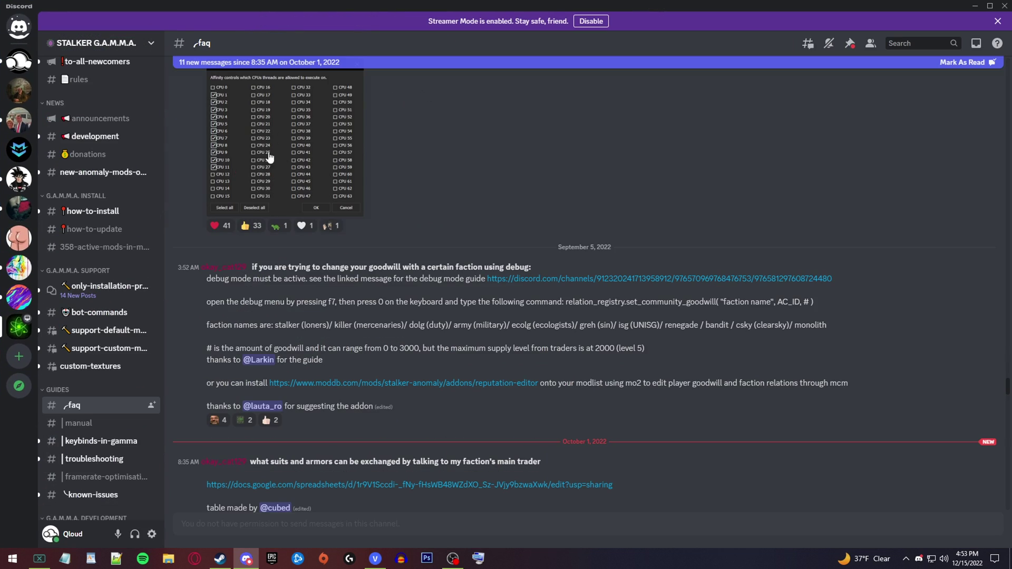
{"action": "double_click", "coordinate": [405, 5]}
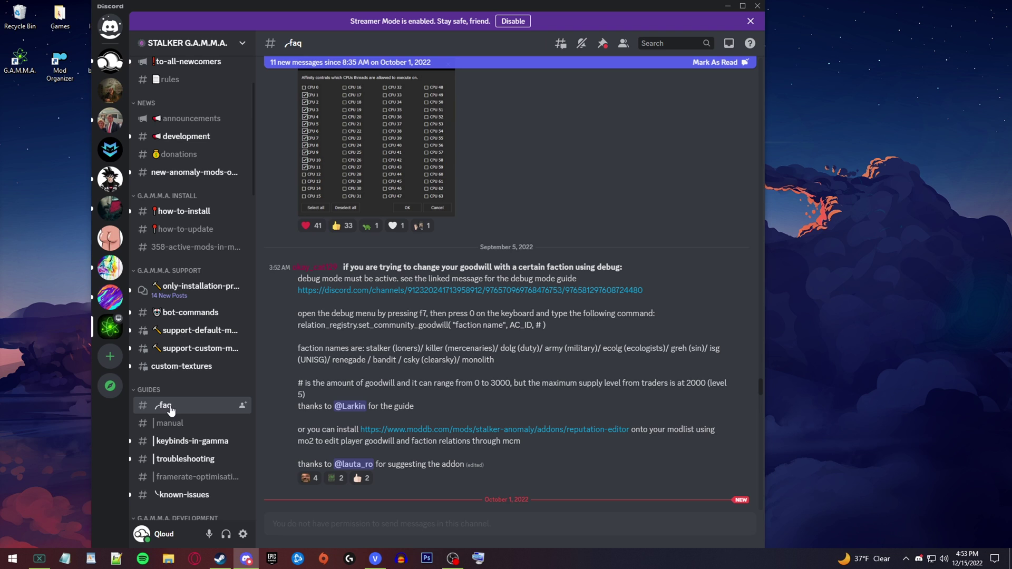
{"action": "scroll", "coordinate": [179, 342], "scroll_direction": "down", "scroll_amount": 1}
{"action": "scroll", "coordinate": [340, 160], "scroll_direction": "up", "scroll_amount": 10}
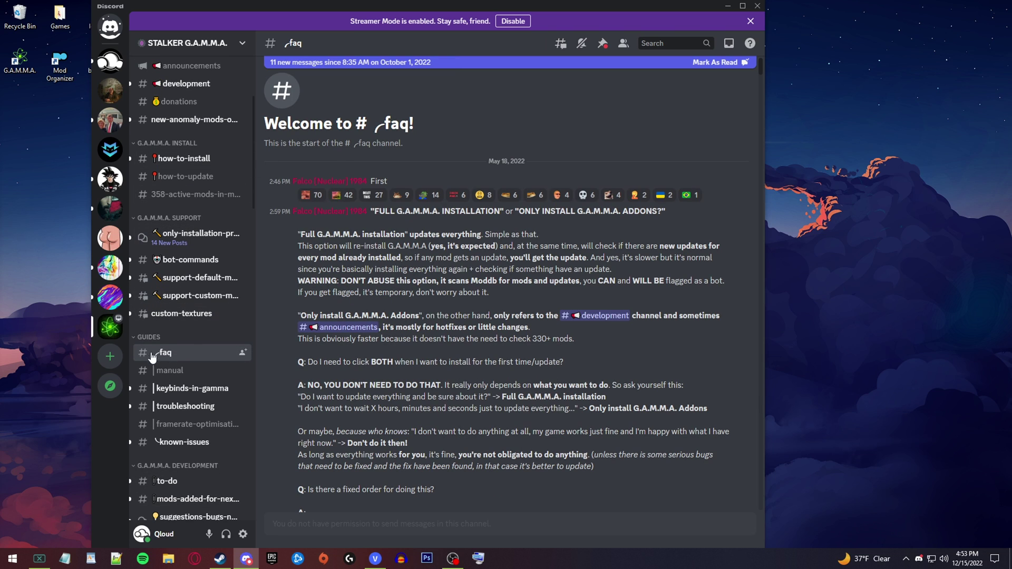
{"action": "scroll", "coordinate": [373, 161], "scroll_direction": "down", "scroll_amount": 1}
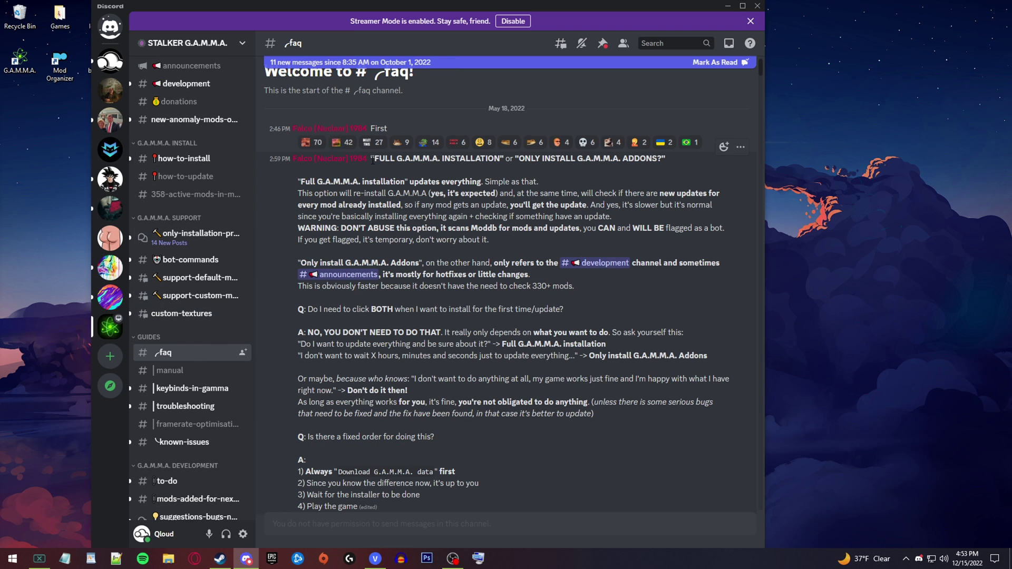
{"action": "scroll", "coordinate": [375, 163], "scroll_direction": "down", "scroll_amount": 1}
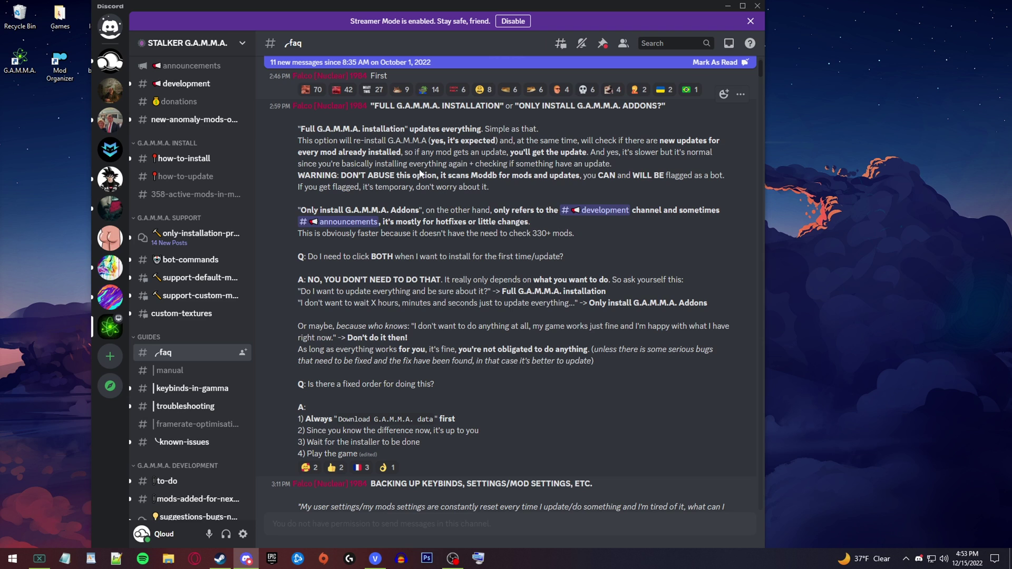
{"action": "scroll", "coordinate": [467, 165], "scroll_direction": "down", "scroll_amount": 1}
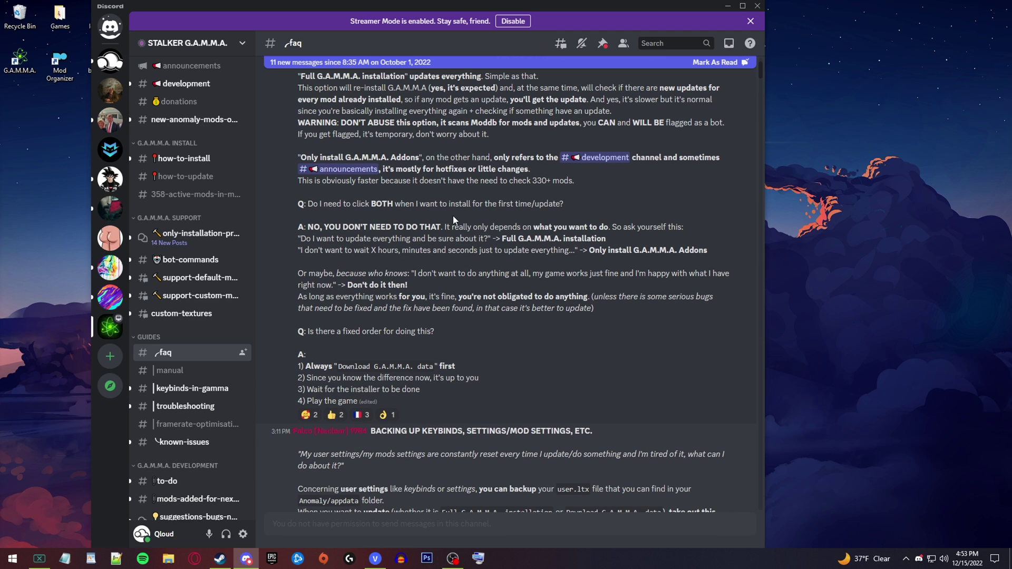
{"action": "scroll", "coordinate": [398, 212], "scroll_direction": "down", "scroll_amount": 1}
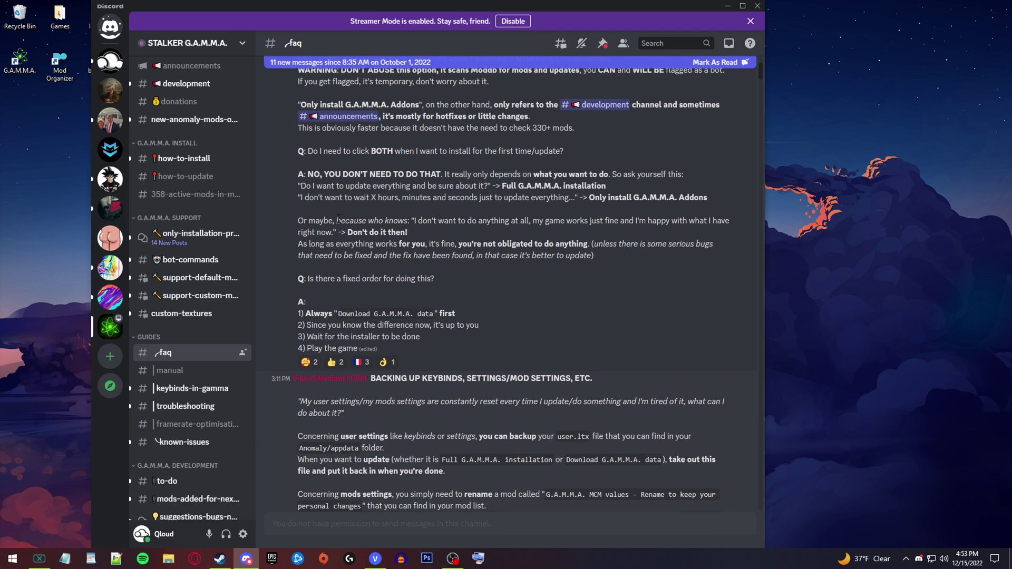
{"action": "scroll", "coordinate": [449, 196], "scroll_direction": "down", "scroll_amount": 2}
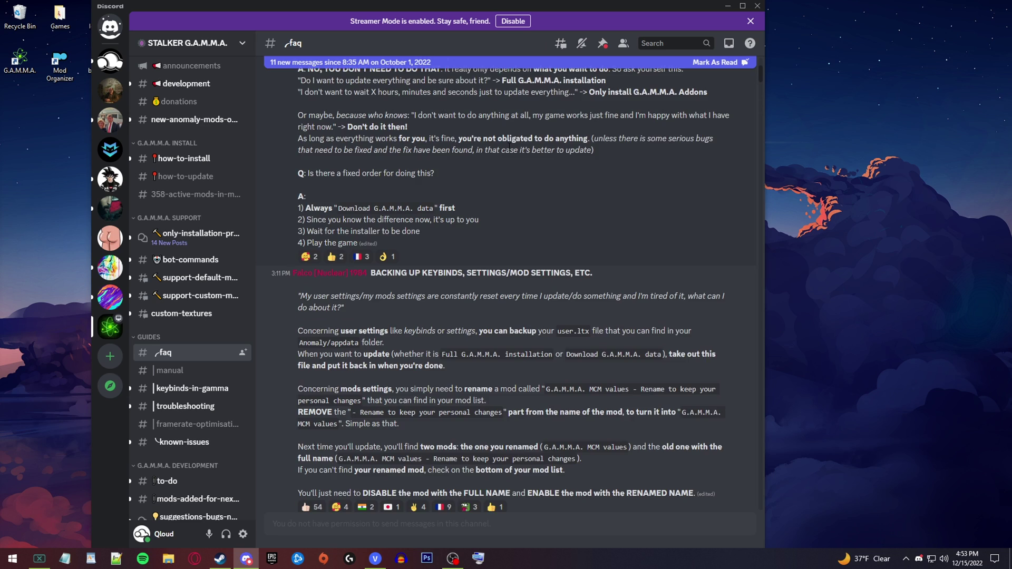
{"action": "scroll", "coordinate": [368, 160], "scroll_direction": "down", "scroll_amount": 2}
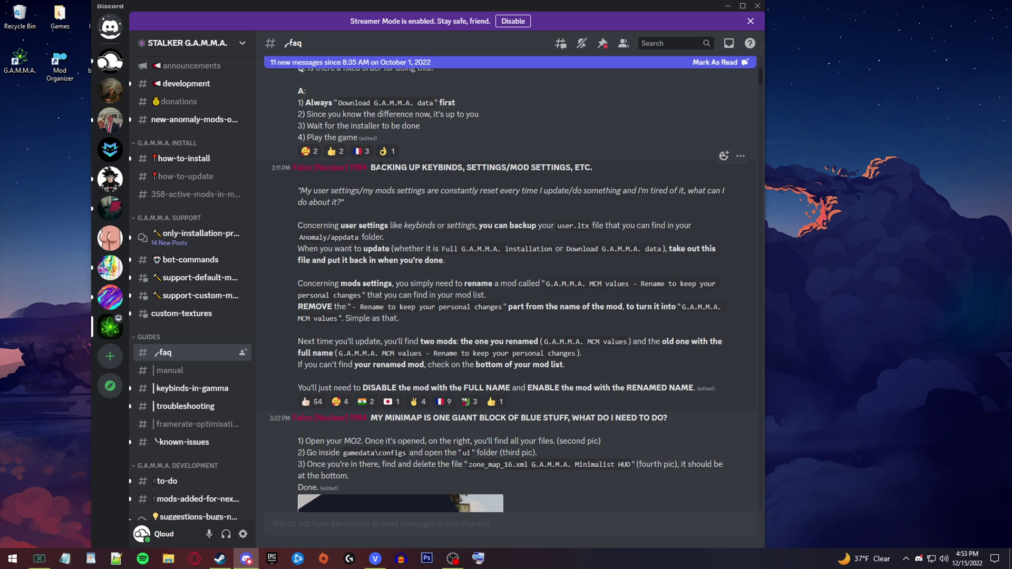
- Highlight the BACKING UP KEYBINDS heading, read the post, and minimize Discord
{"action": "left_click_drag", "start_coordinate": [385, 167], "coordinate": [557, 169]}
{"action": "scroll", "coordinate": [580, 158], "scroll_direction": "down", "scroll_amount": 2}
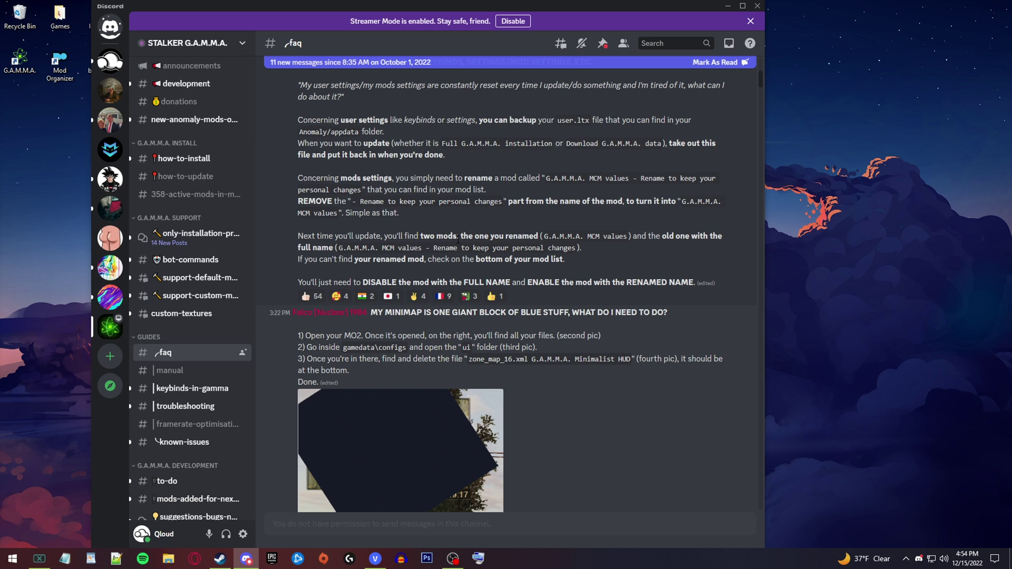
{"action": "scroll", "coordinate": [448, 211], "scroll_direction": "up", "scroll_amount": 5}
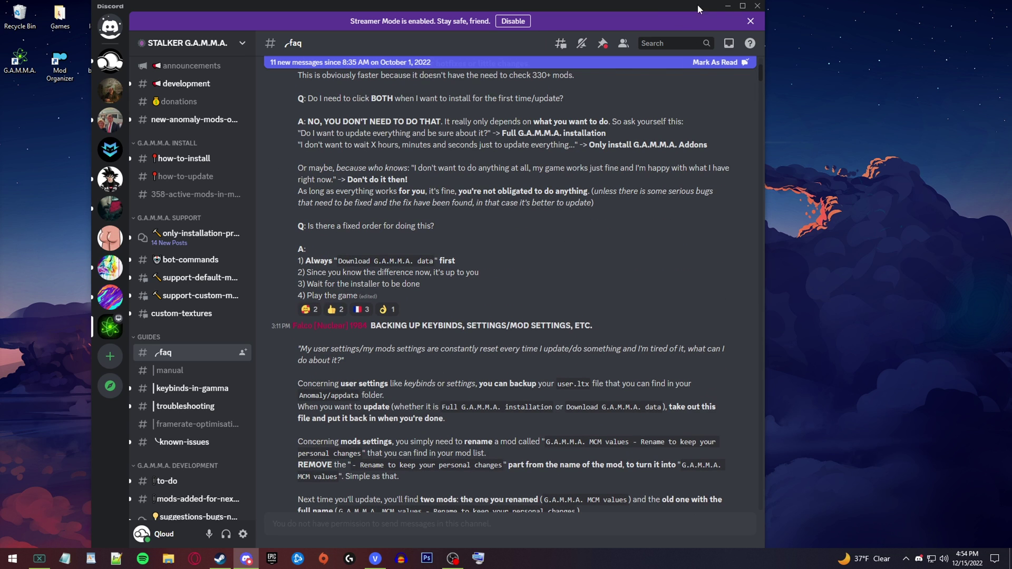
{"action": "left_click", "coordinate": [726, 7]}
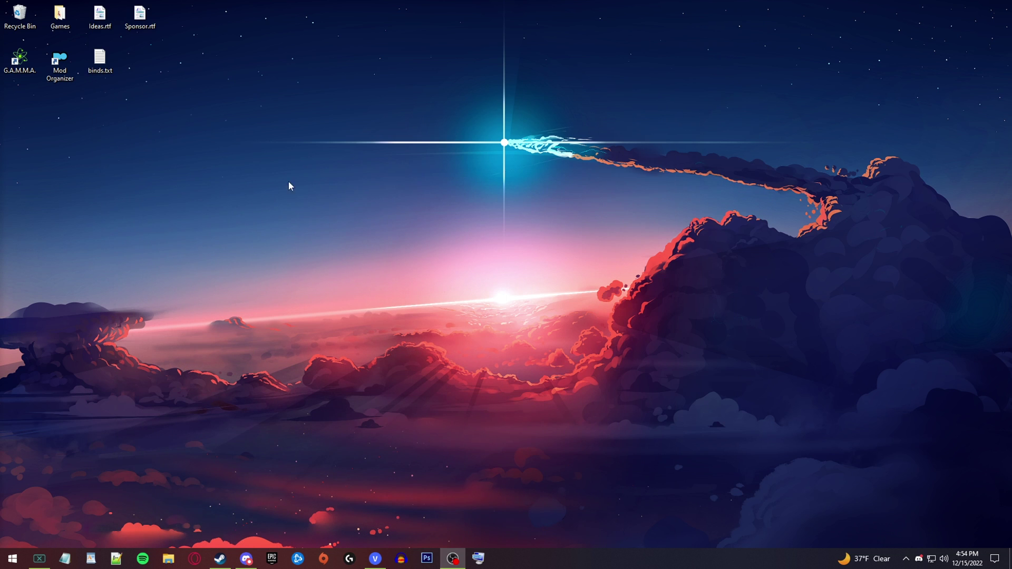